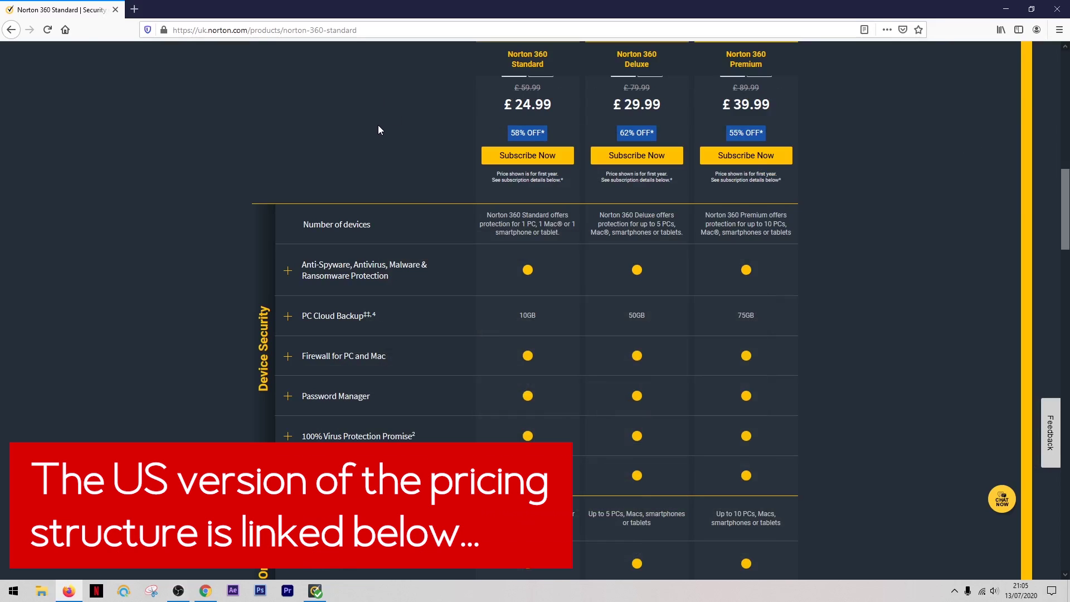
scroll(386, 119, up, 2)
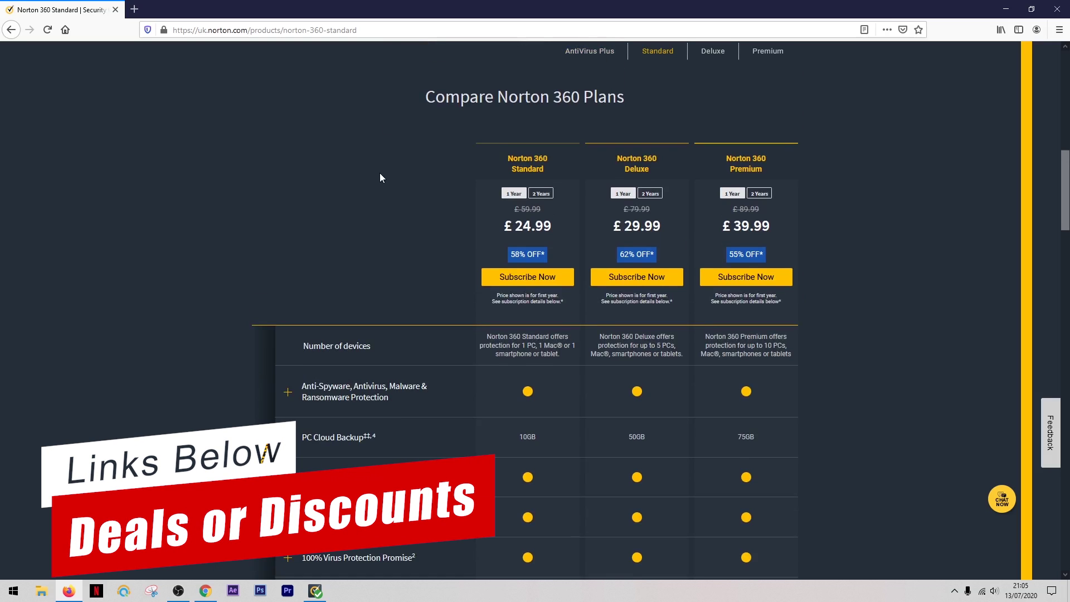
scroll(380, 173, down, 3)
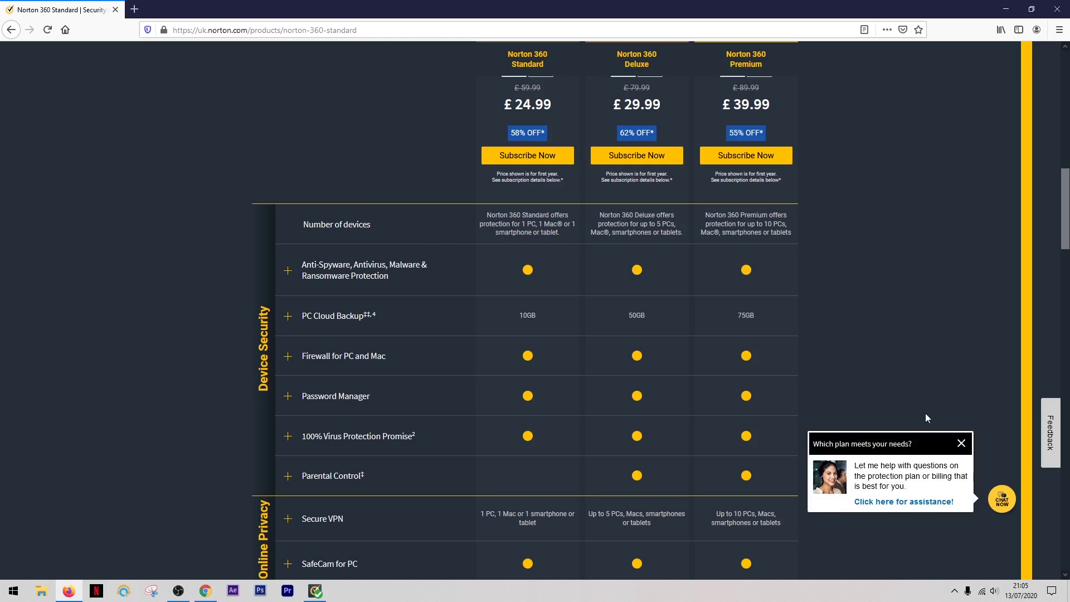
Dismiss the plan-help chat popup on the Norton plans page.
click(962, 443)
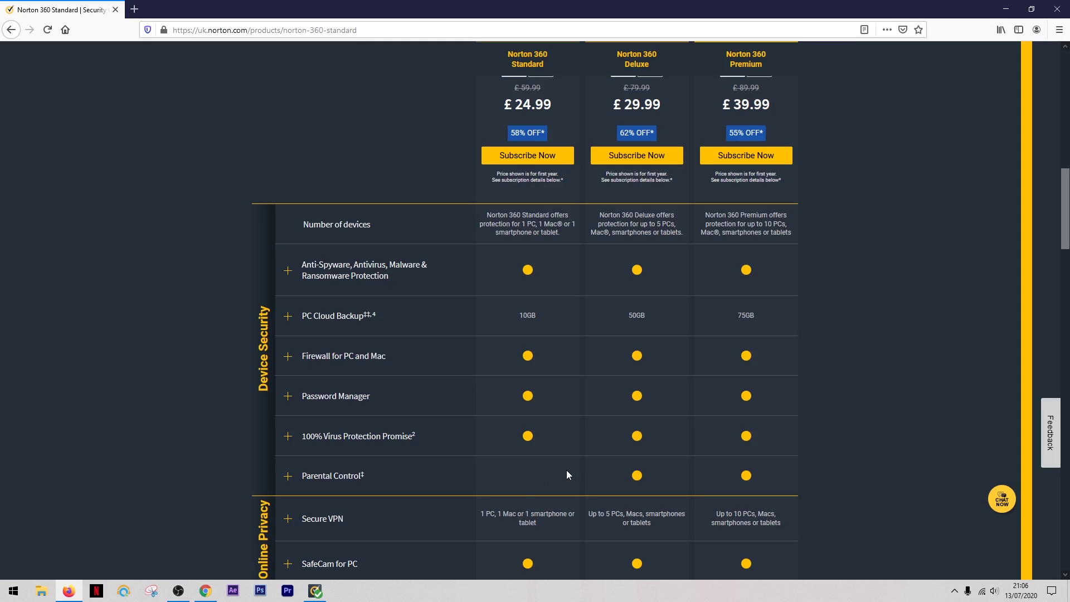
scroll(546, 475, down, 1)
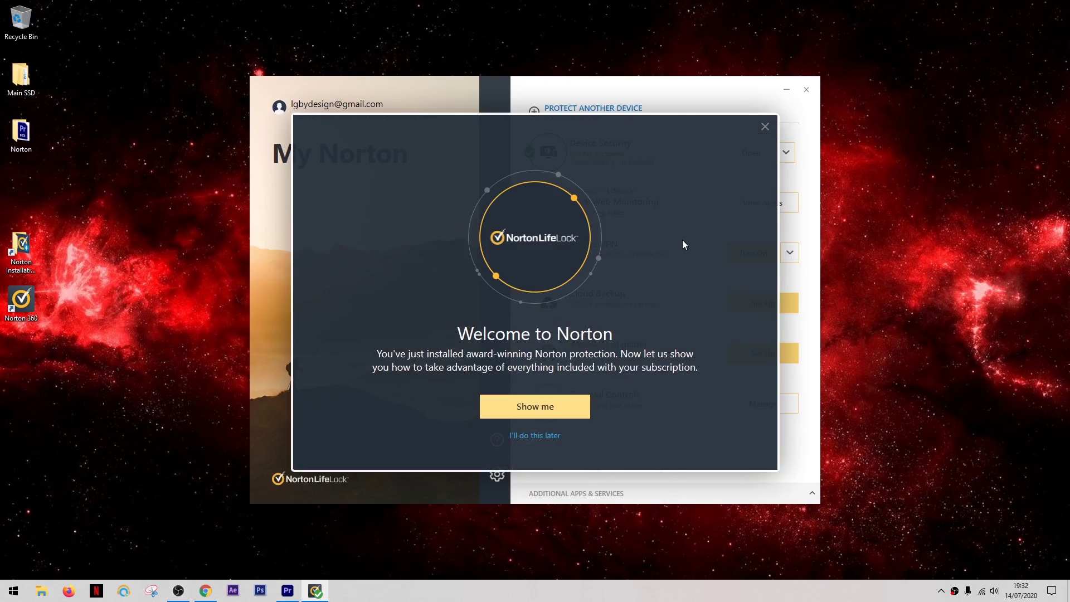
Start and advance the Norton feature tour, then expand and collapse Device Security options.
click(568, 408)
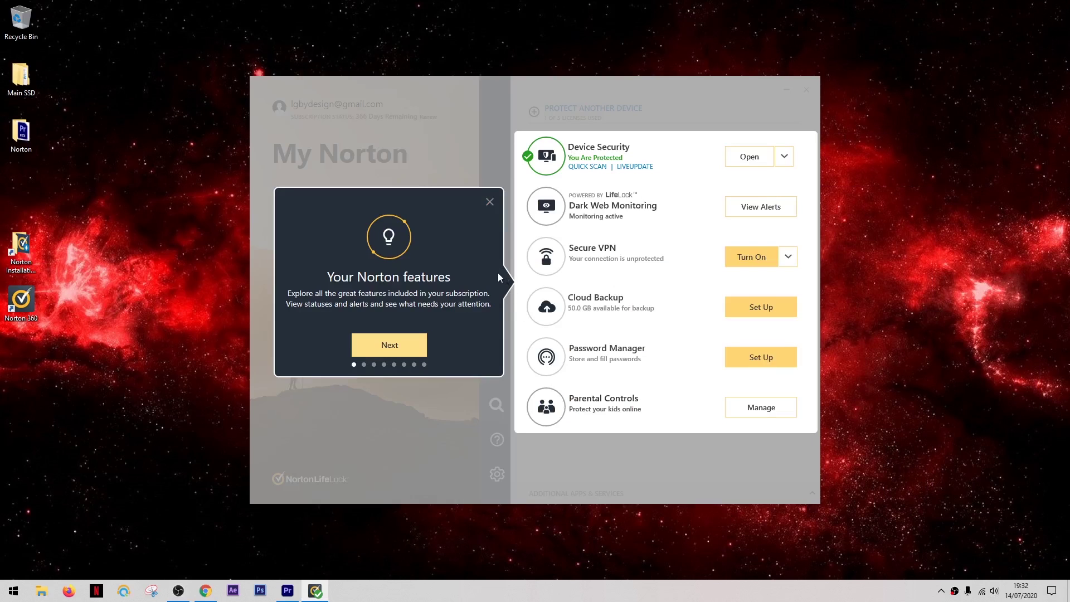
click(418, 342)
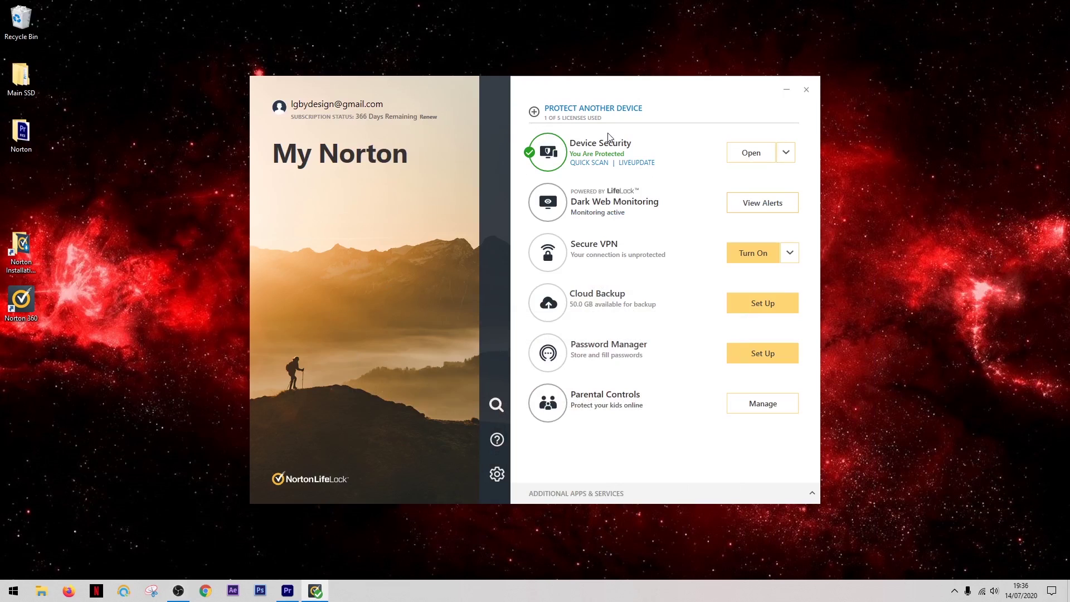
click(784, 152)
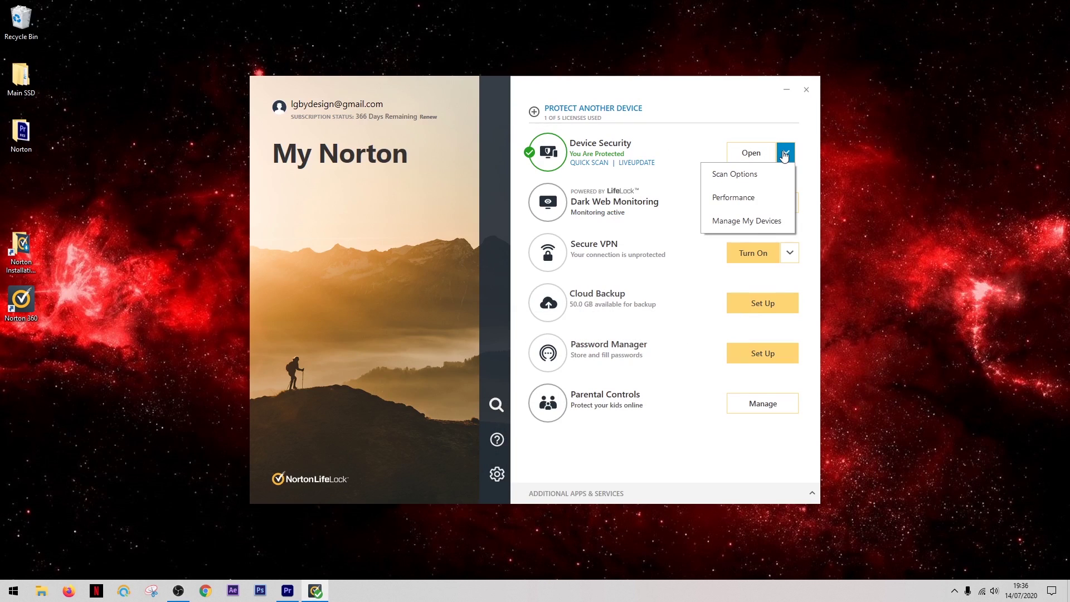
click(784, 156)
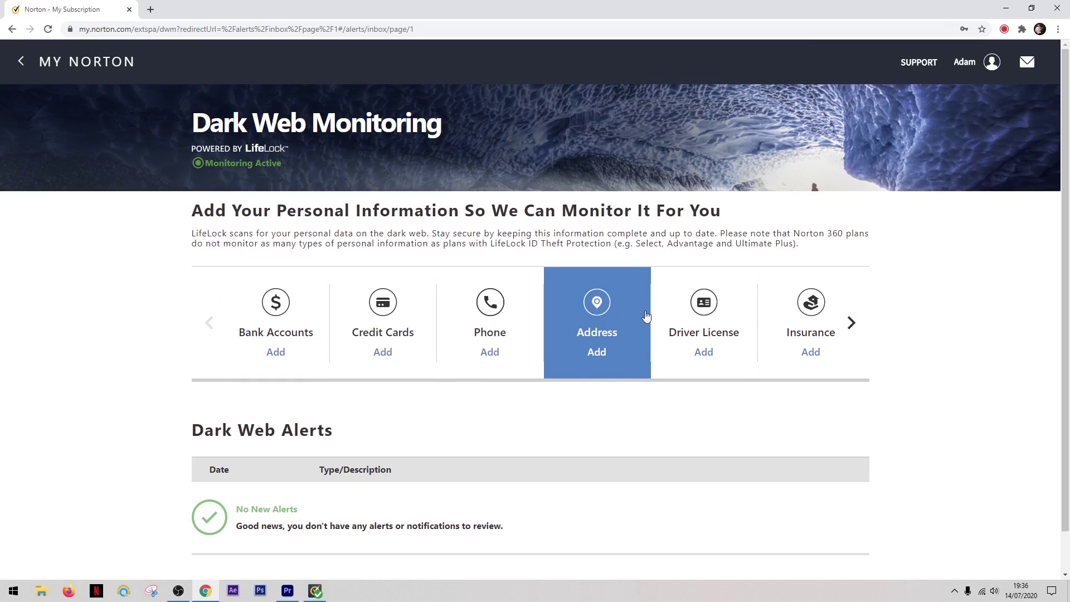
scroll(924, 343, down, 1)
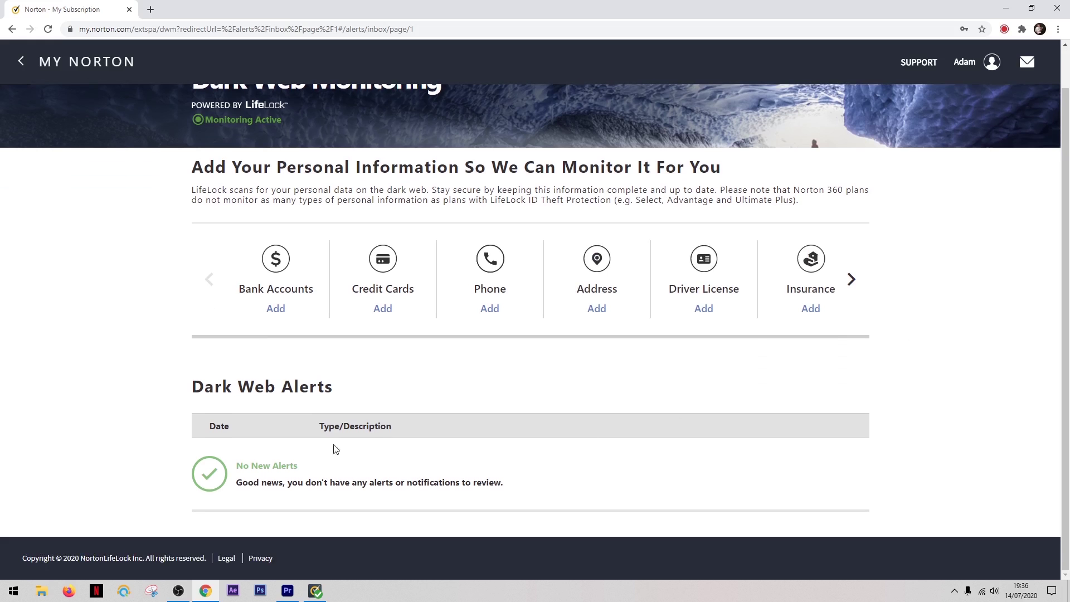
scroll(849, 382, up, 1)
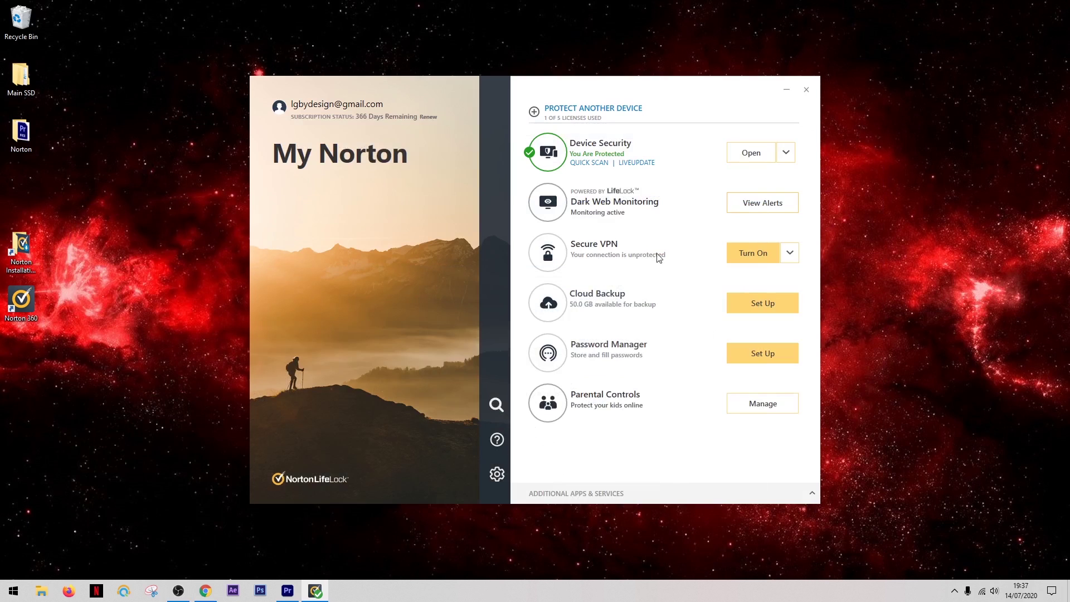
Turn Secure VPN on, choose France as its region, then turn it off.
click(753, 253)
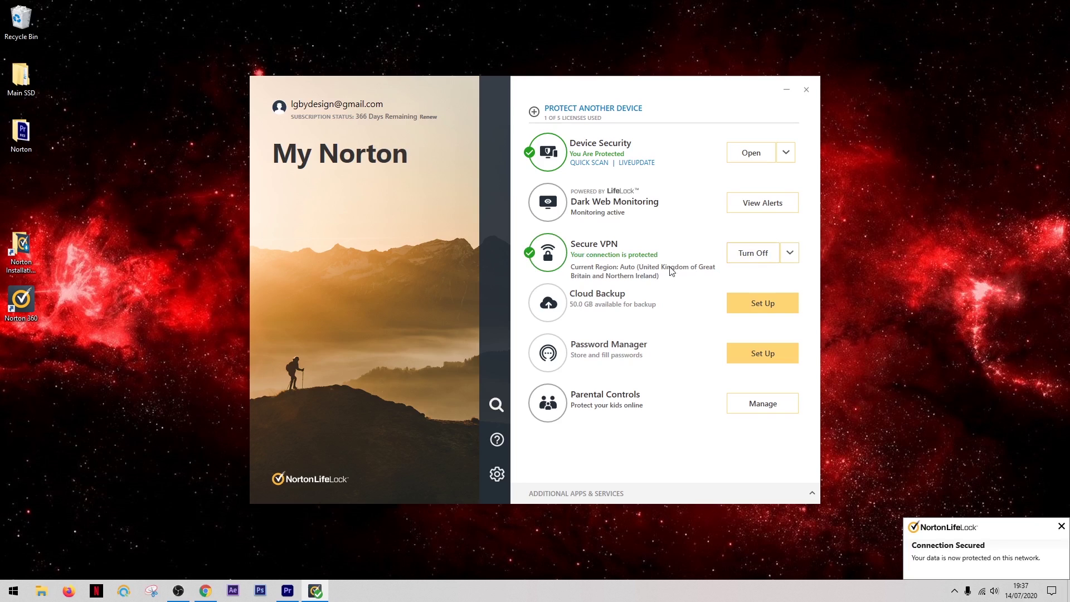
click(788, 254)
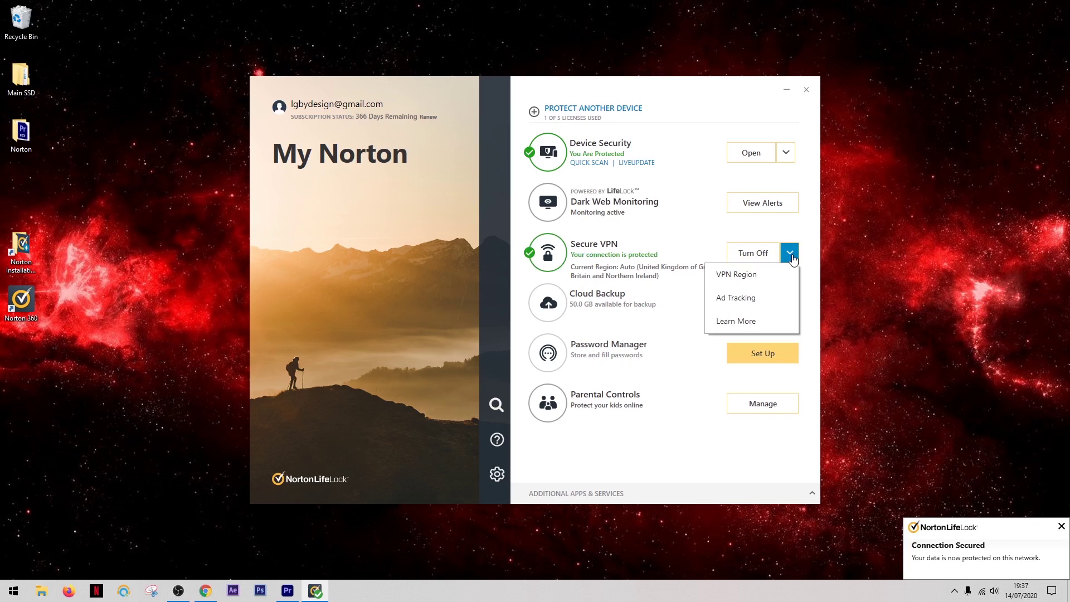
click(737, 275)
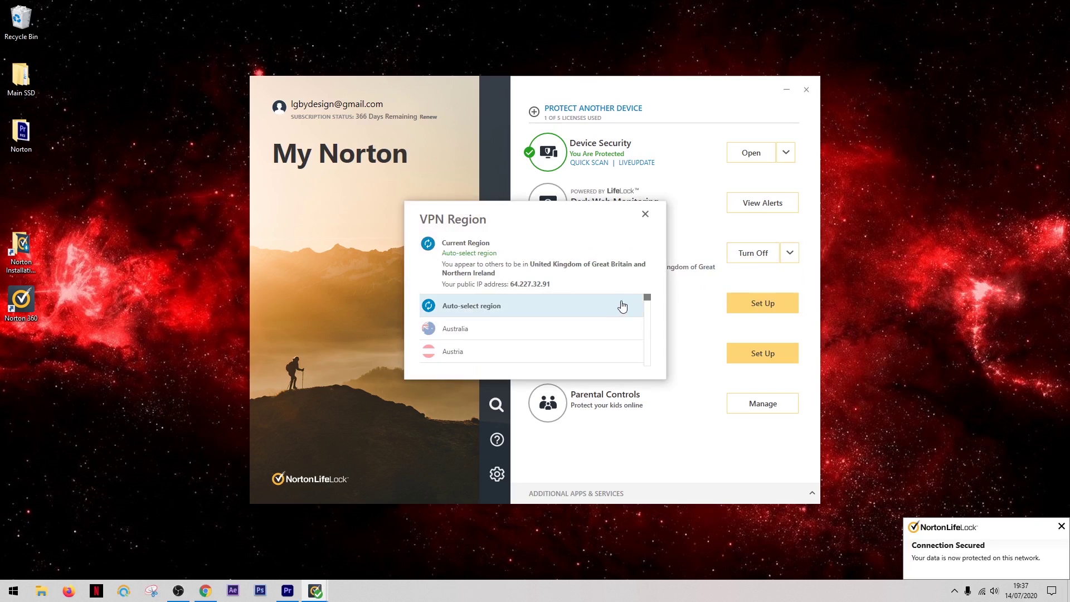
scroll(601, 310, down, 5)
click(490, 327)
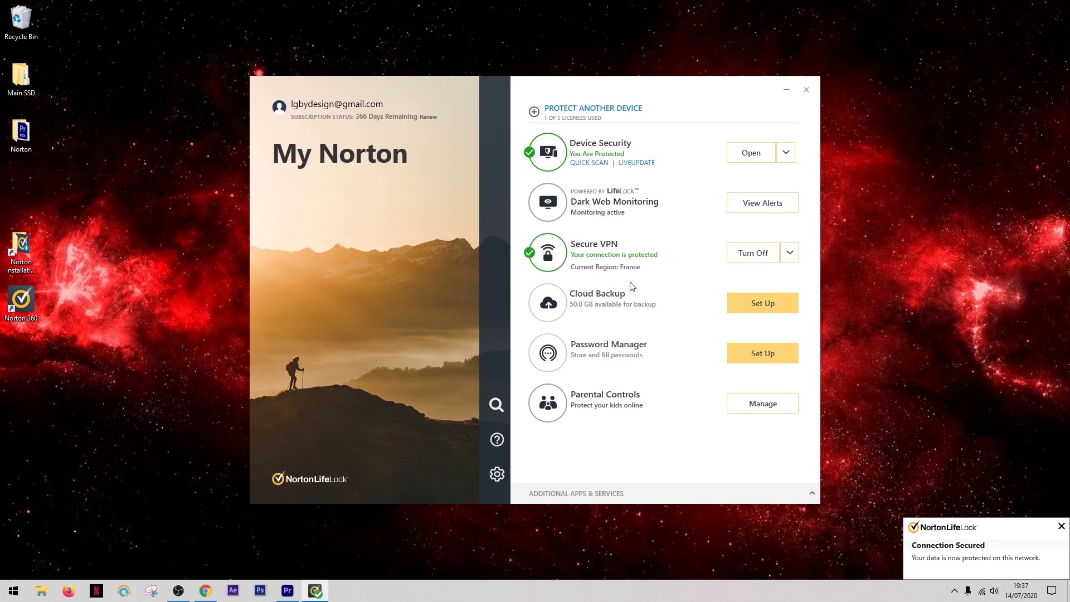
click(753, 252)
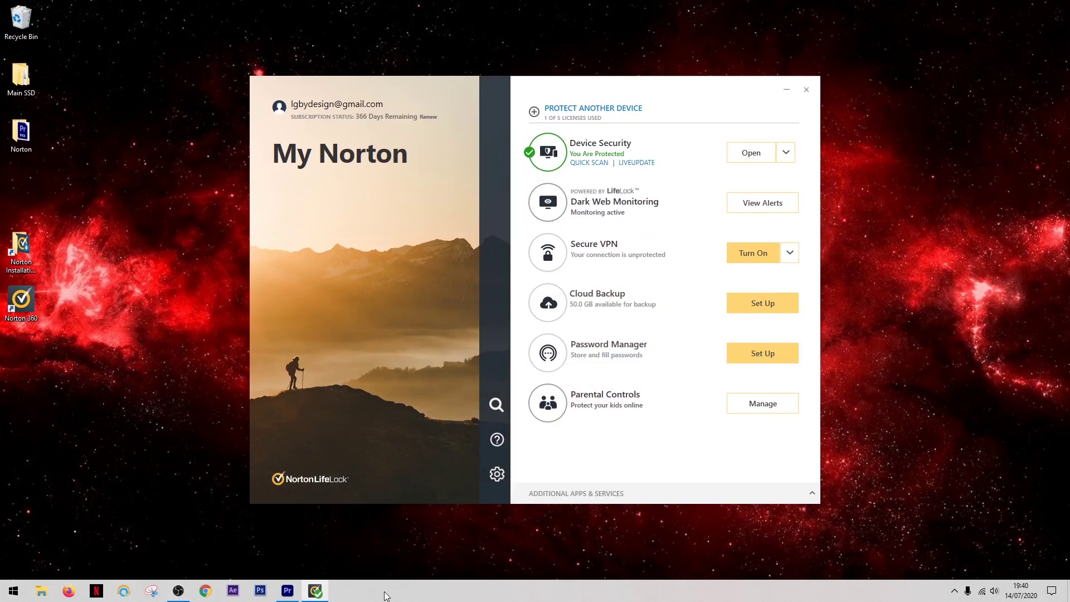
Launch Task Manager from the taskbar's right-click menu.
right_click(381, 592)
click(411, 539)
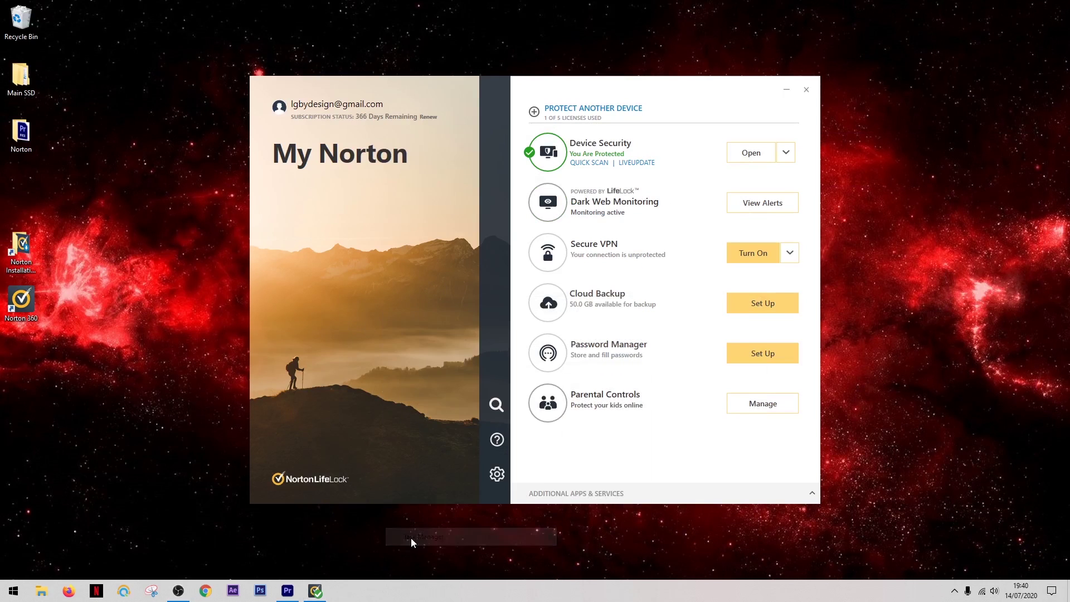
Place Task Manager's CPU graph beside My Norton and start a Full System Scan.
click(62, 170)
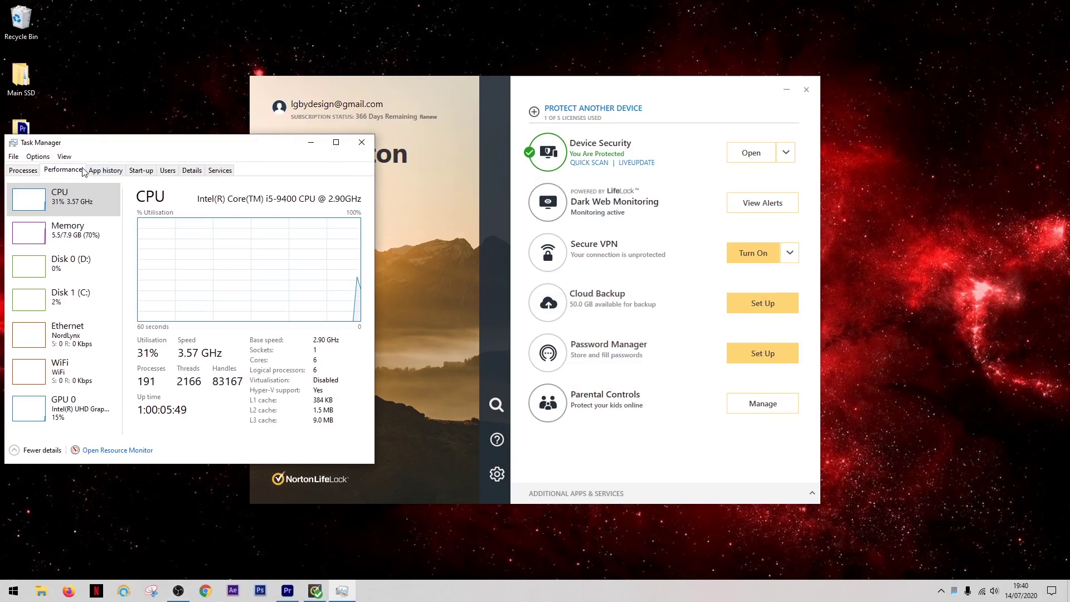
drag(478, 83, 616, 82)
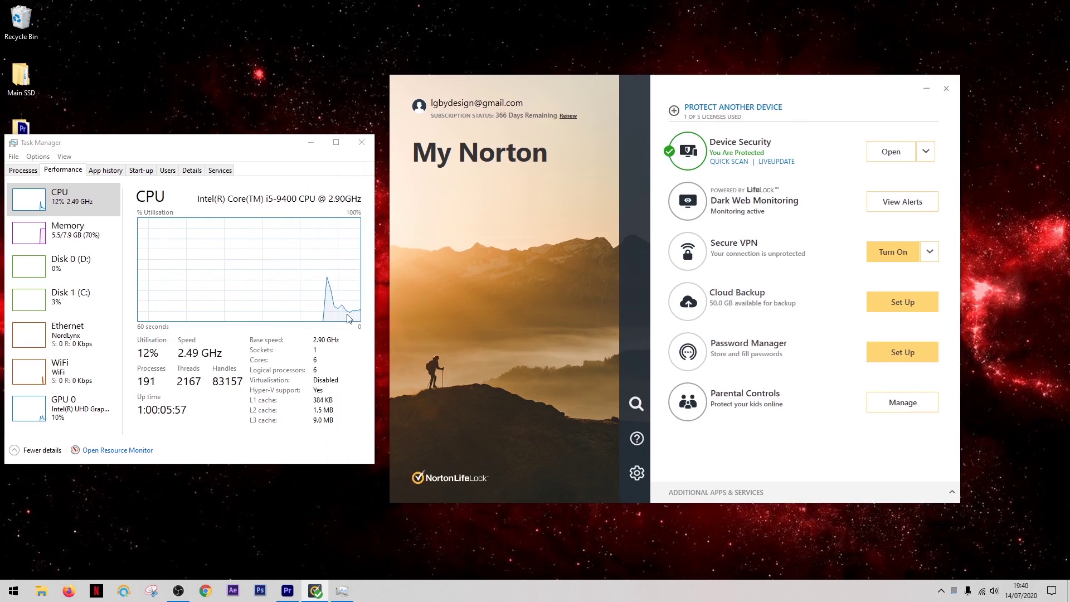
click(926, 151)
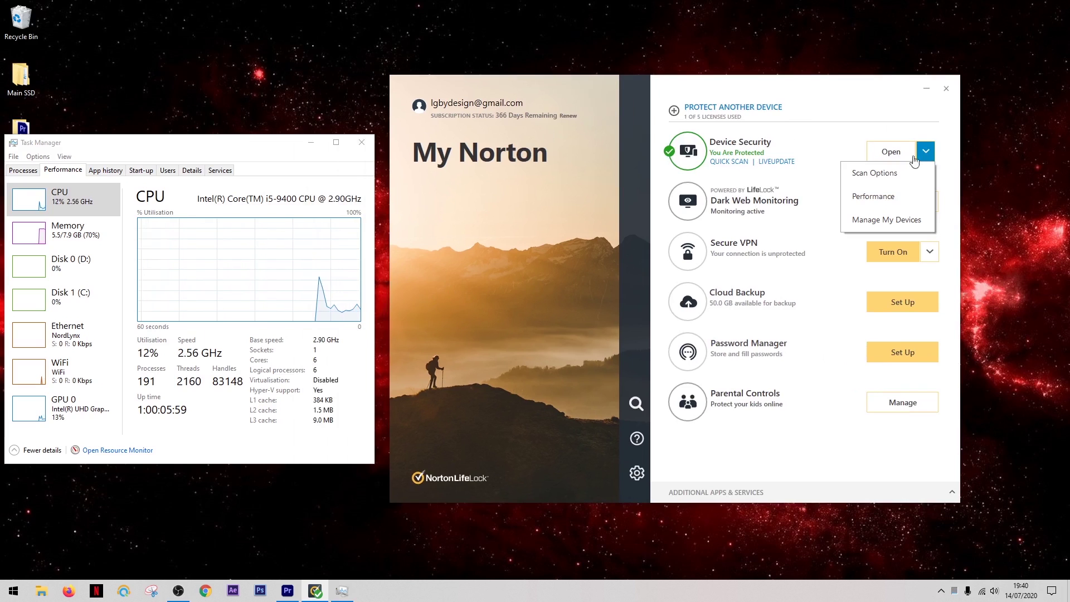
click(888, 176)
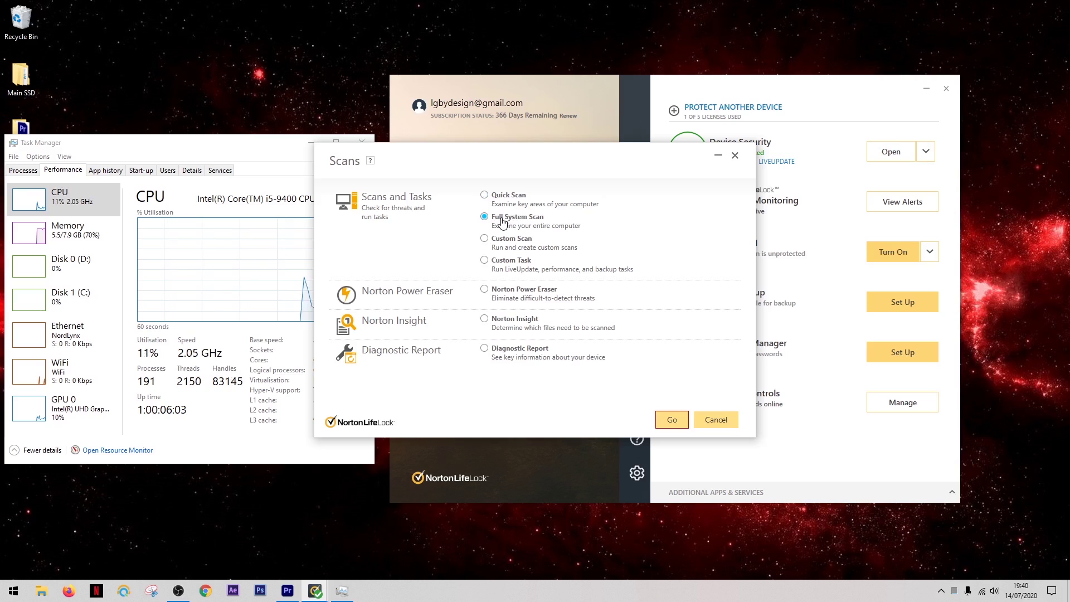
click(671, 419)
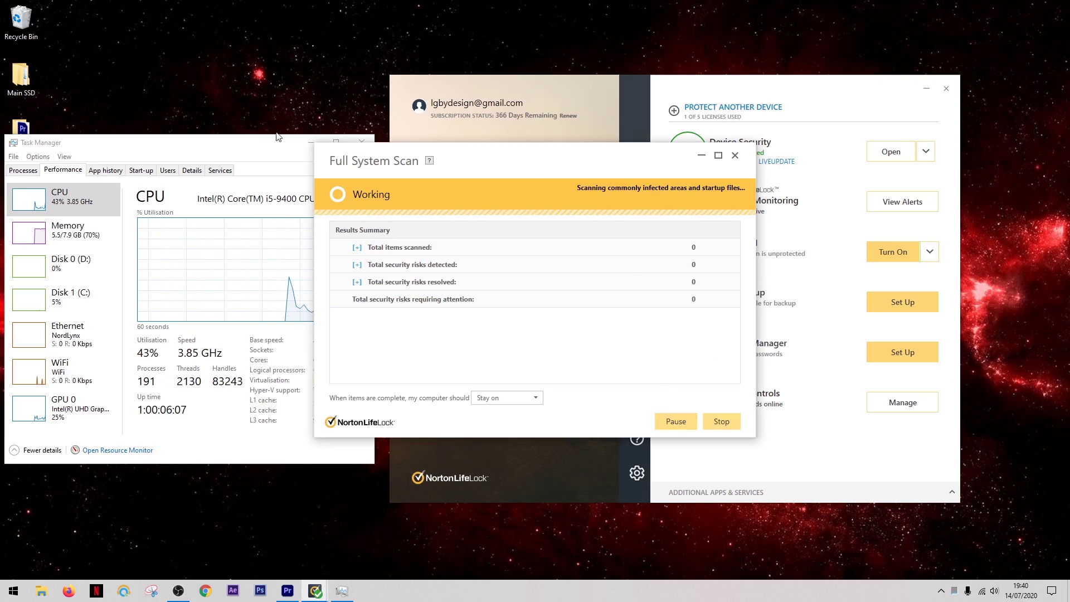
drag(245, 150, 203, 144)
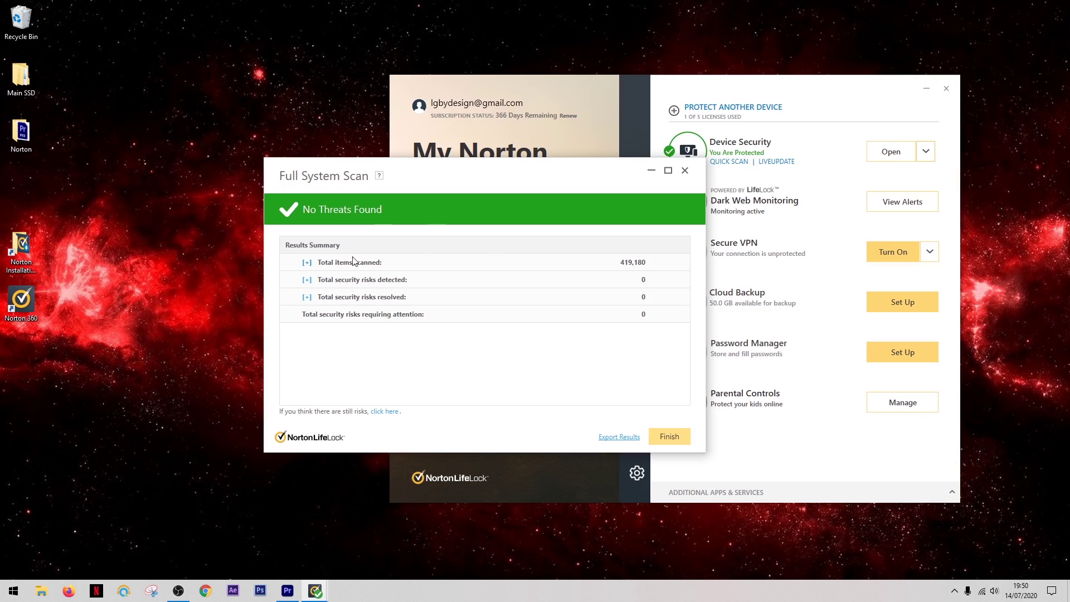
Expand and collapse the items scanned, detected risks and resolved risks breakdowns, then finish.
click(306, 263)
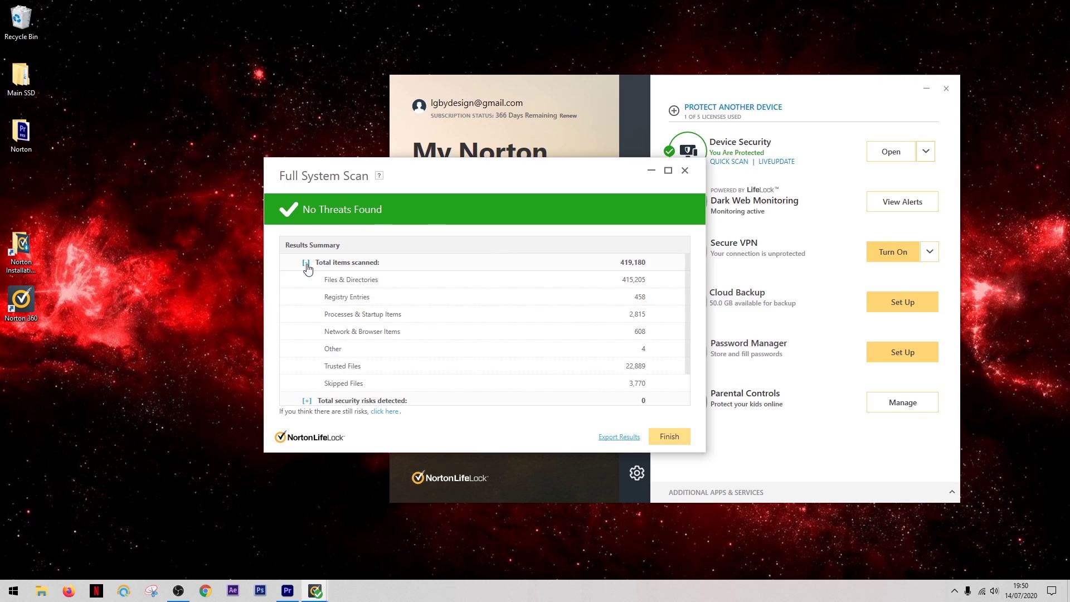
click(306, 264)
click(307, 280)
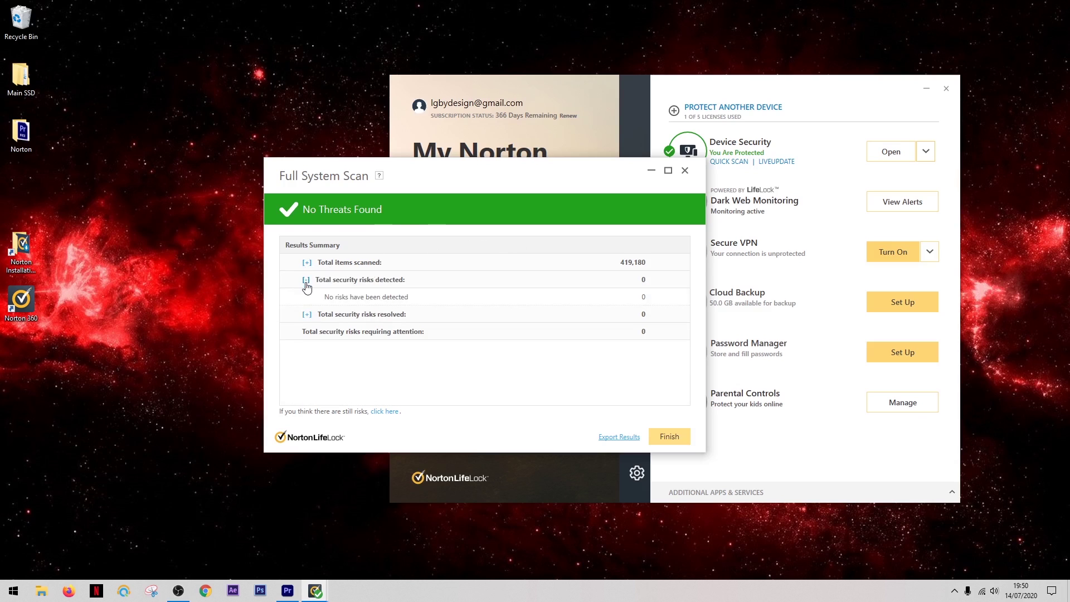
click(307, 281)
click(306, 297)
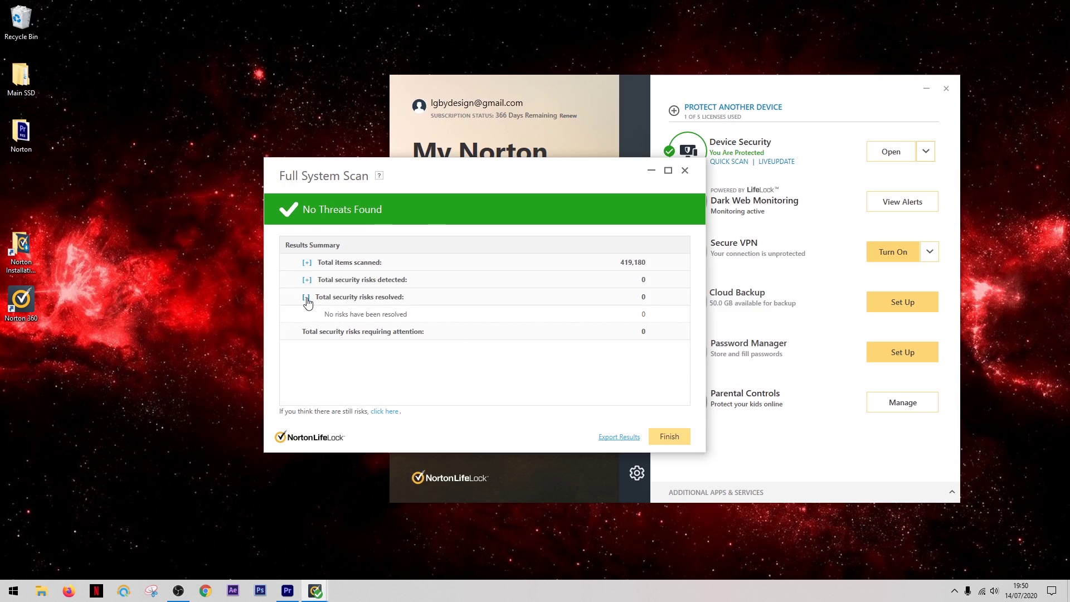
click(307, 298)
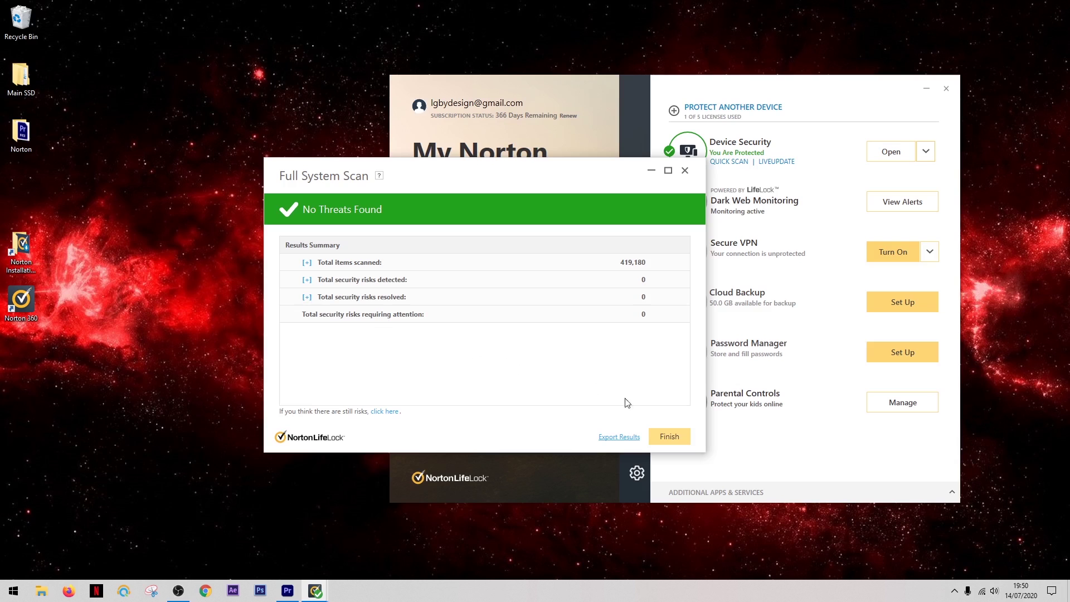
click(663, 438)
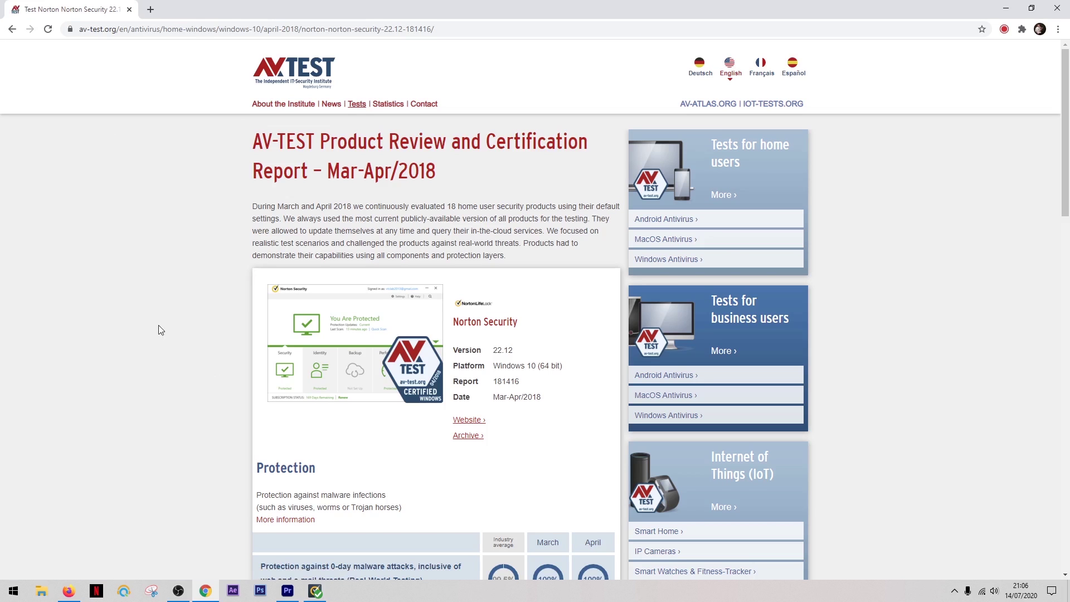
scroll(123, 299, down, 2)
scroll(123, 299, down, 1)
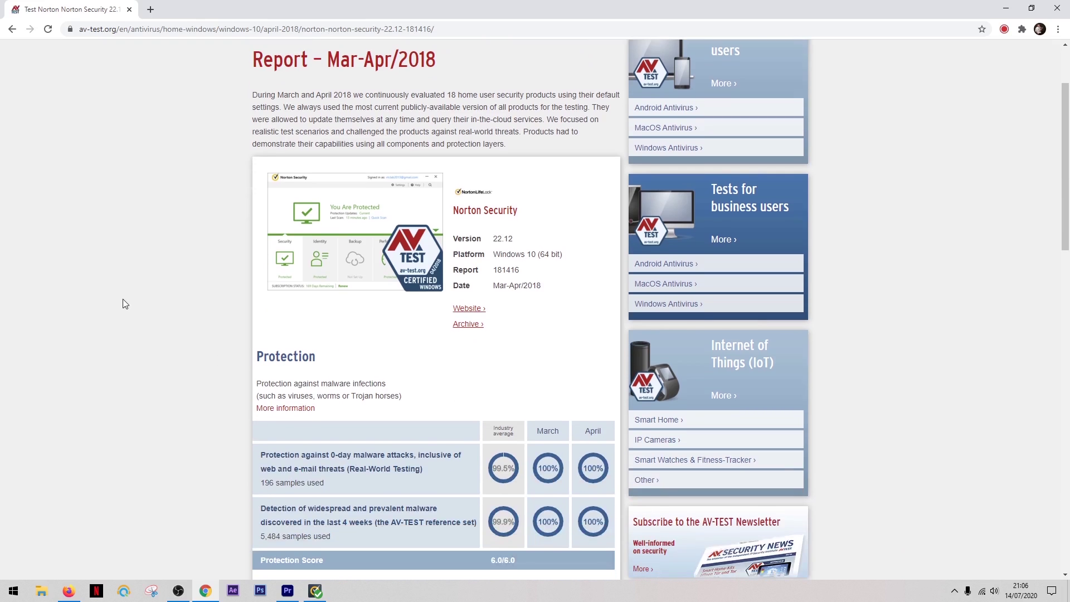
scroll(123, 303, down, 1)
scroll(122, 304, down, 1)
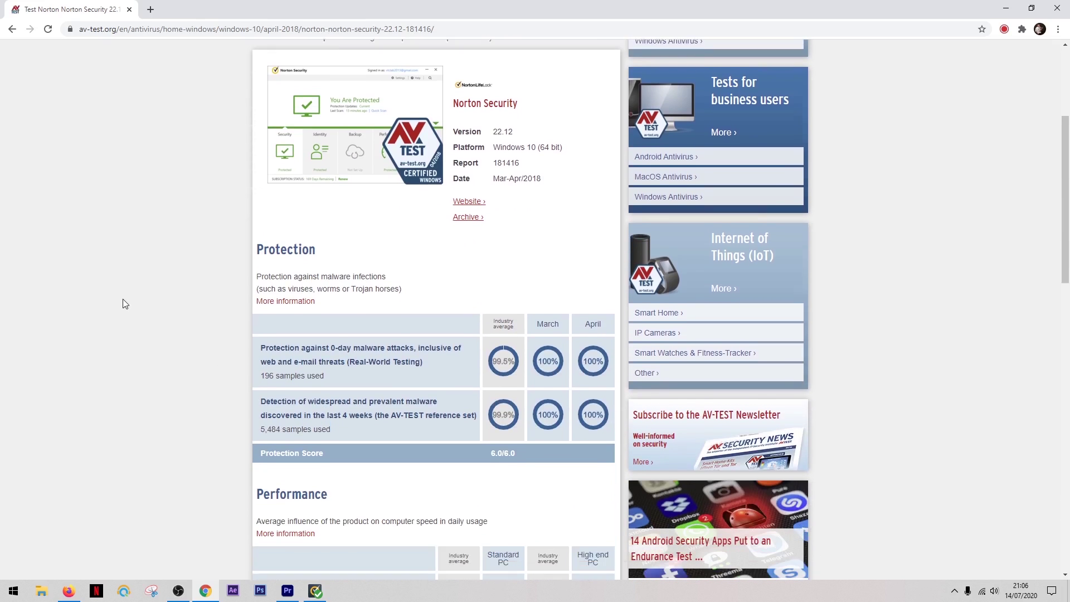
scroll(123, 304, down, 1)
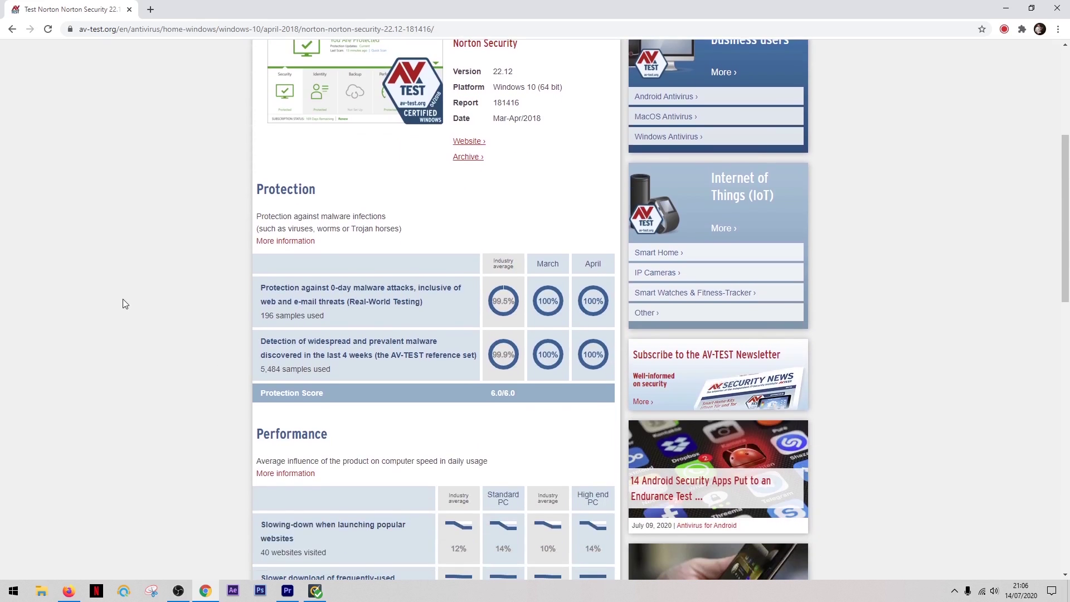
scroll(123, 303, down, 1)
scroll(124, 304, down, 1)
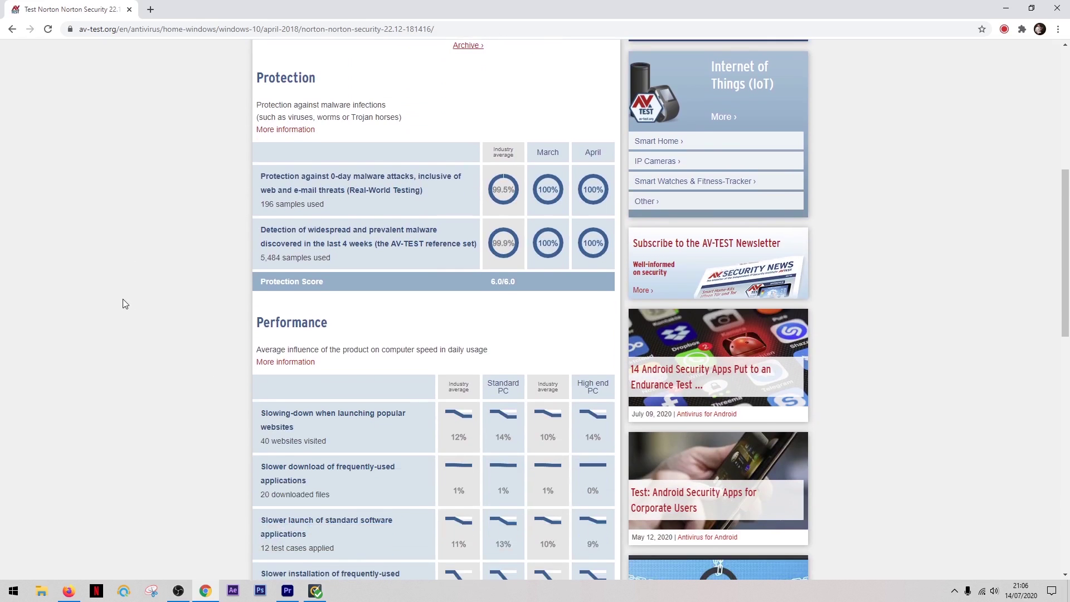
scroll(124, 304, down, 1)
scroll(123, 304, down, 1)
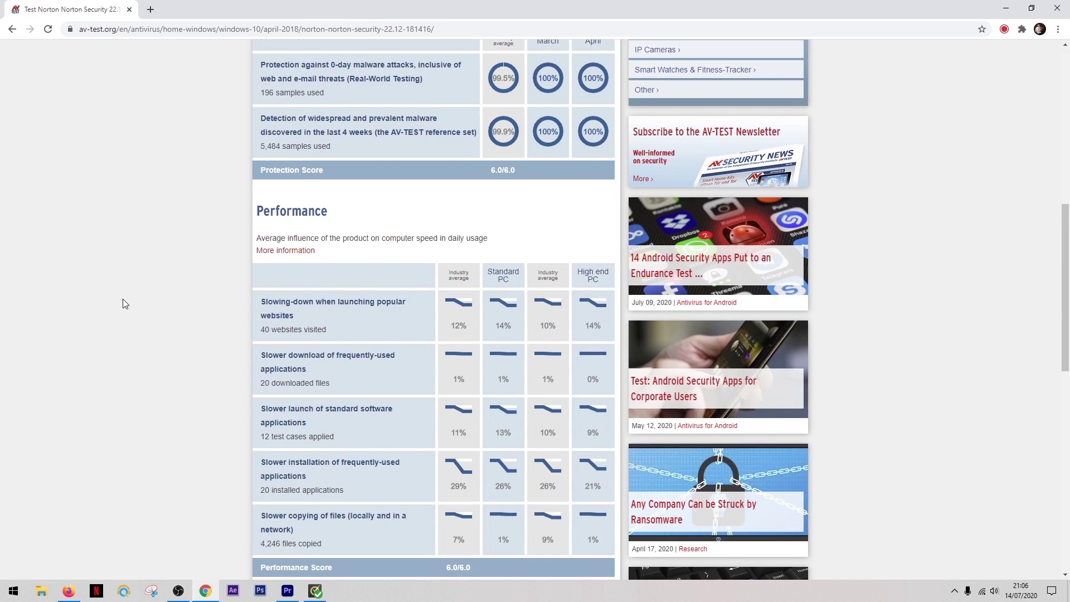
scroll(124, 304, down, 1)
scroll(123, 304, down, 1)
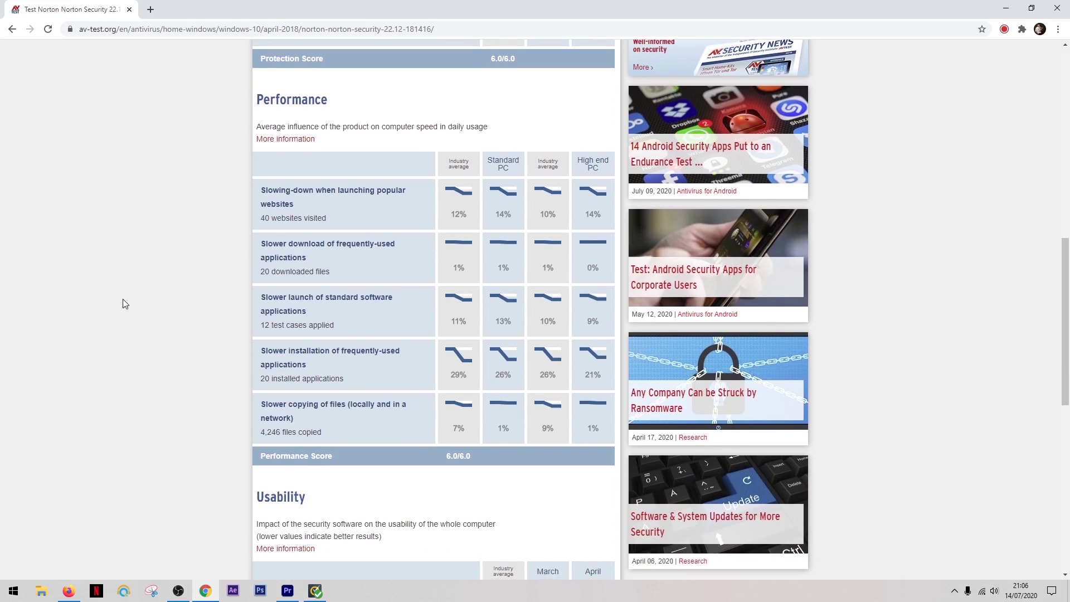
scroll(123, 304, down, 1)
scroll(123, 304, down, 1)
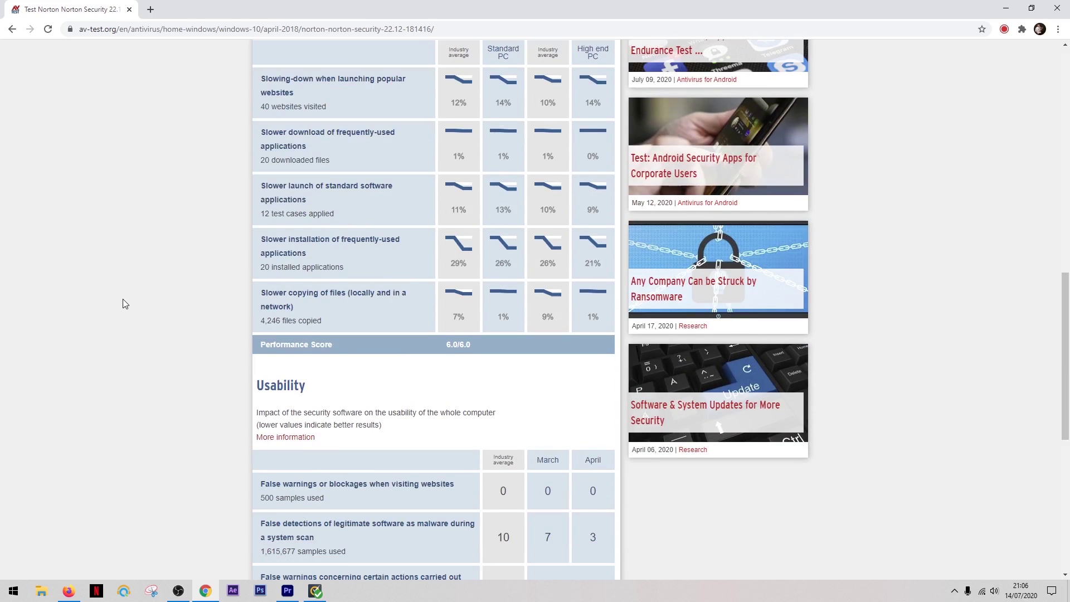
scroll(123, 303, down, 1)
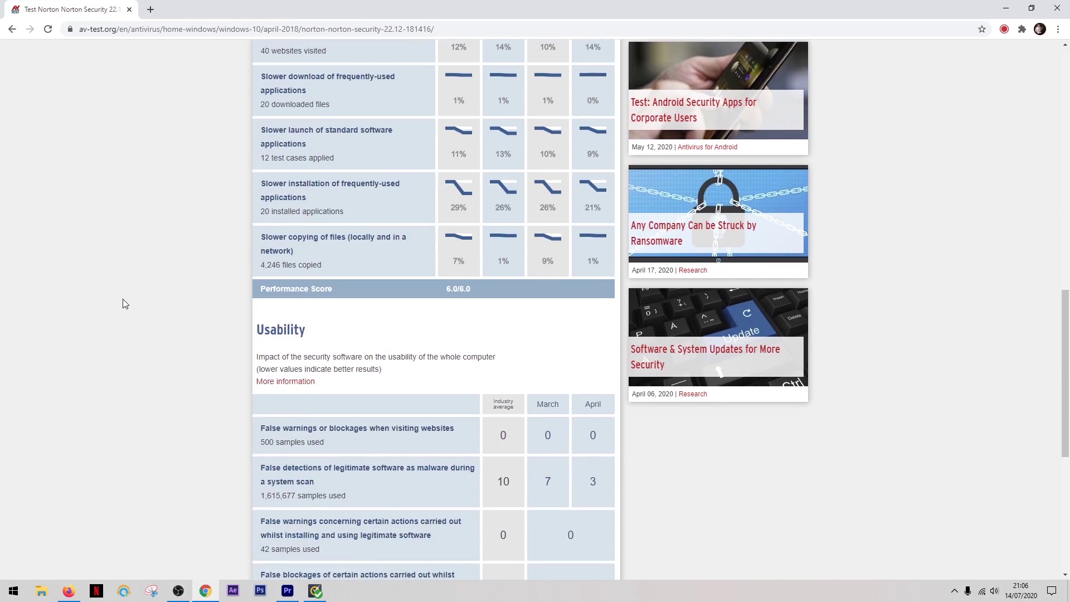
scroll(123, 303, down, 1)
scroll(123, 304, down, 1)
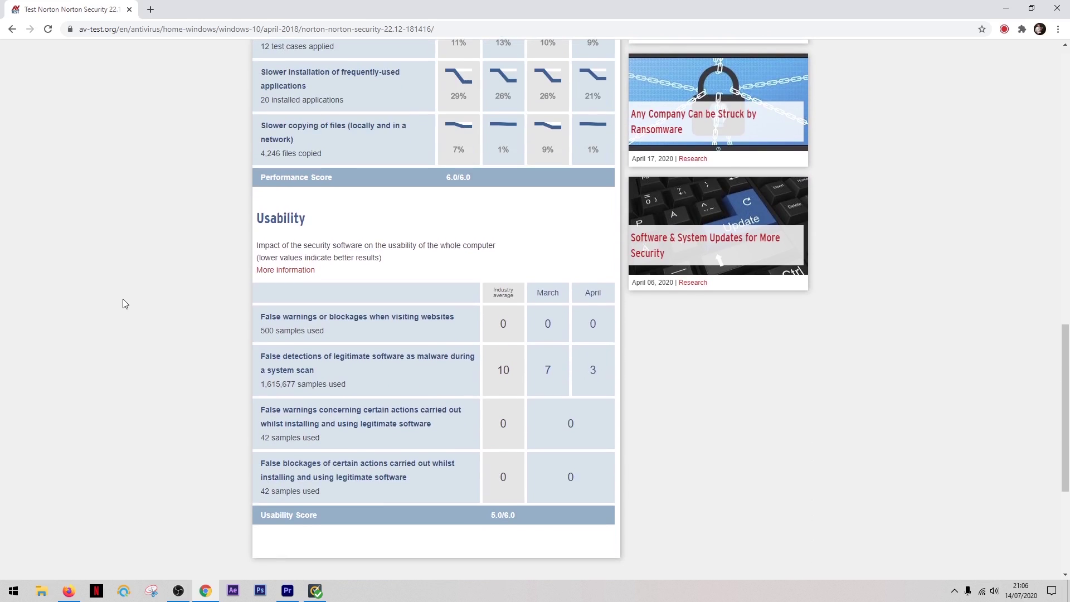
scroll(123, 304, down, 1)
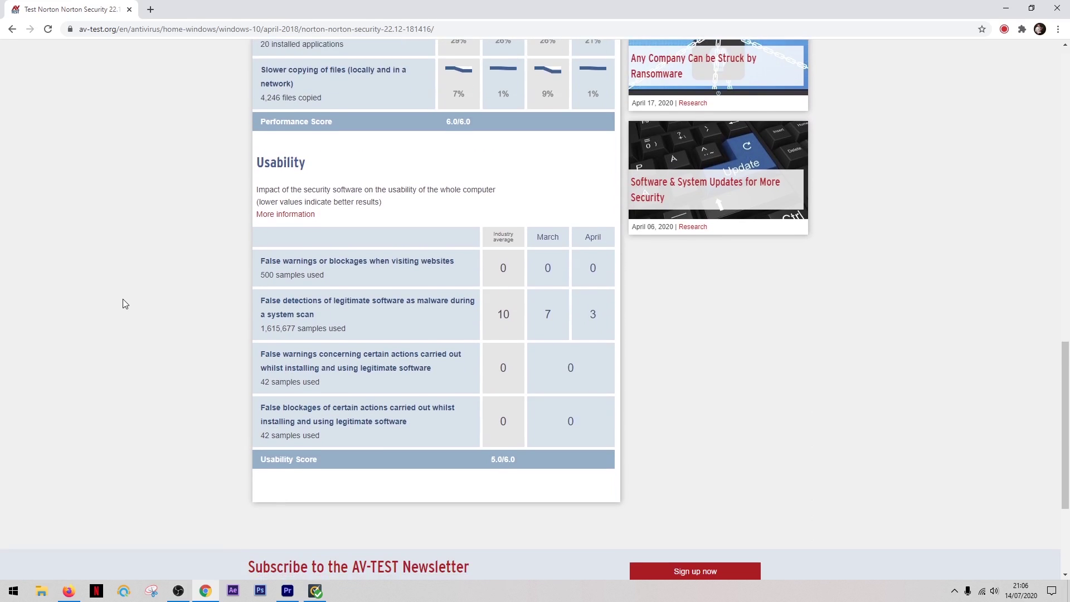
scroll(124, 303, down, 1)
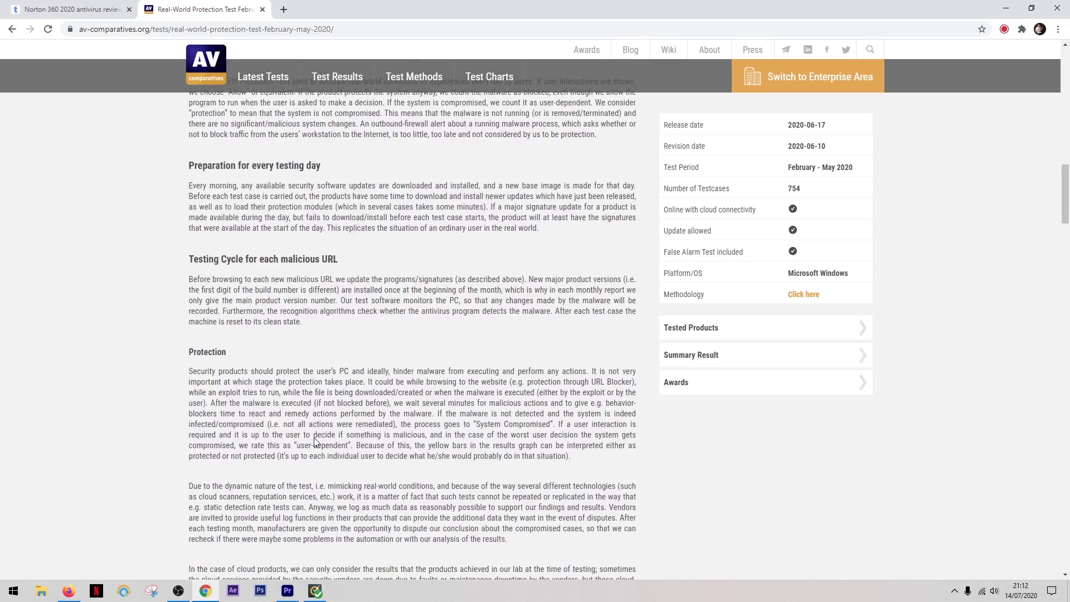
scroll(316, 443, down, 2)
scroll(316, 444, down, 1)
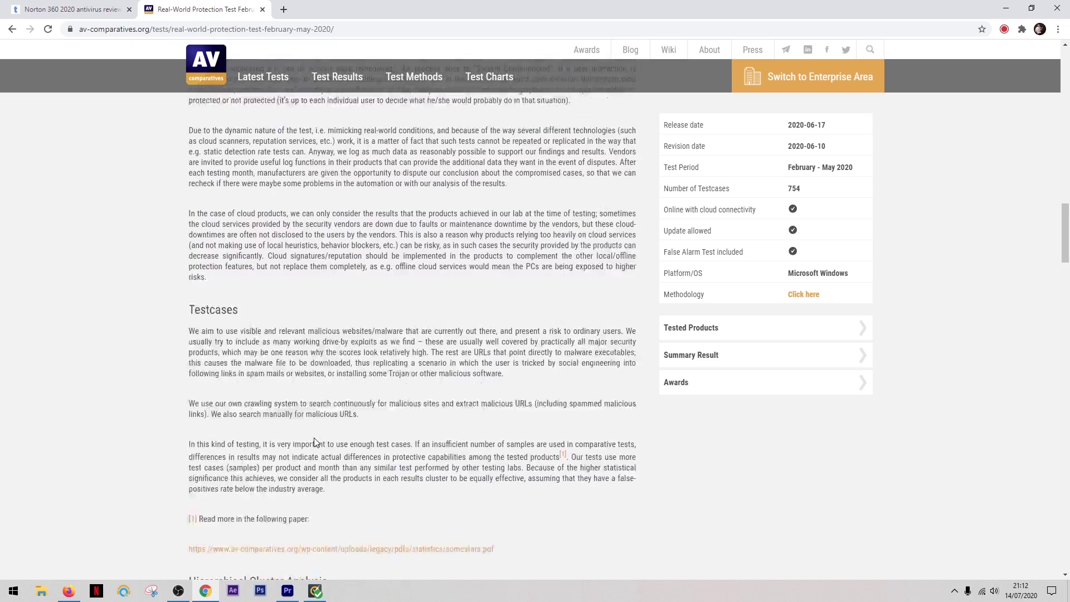
scroll(316, 443, down, 1)
scroll(316, 443, down, 1)
scroll(317, 439, down, 2)
scroll(316, 438, down, 1)
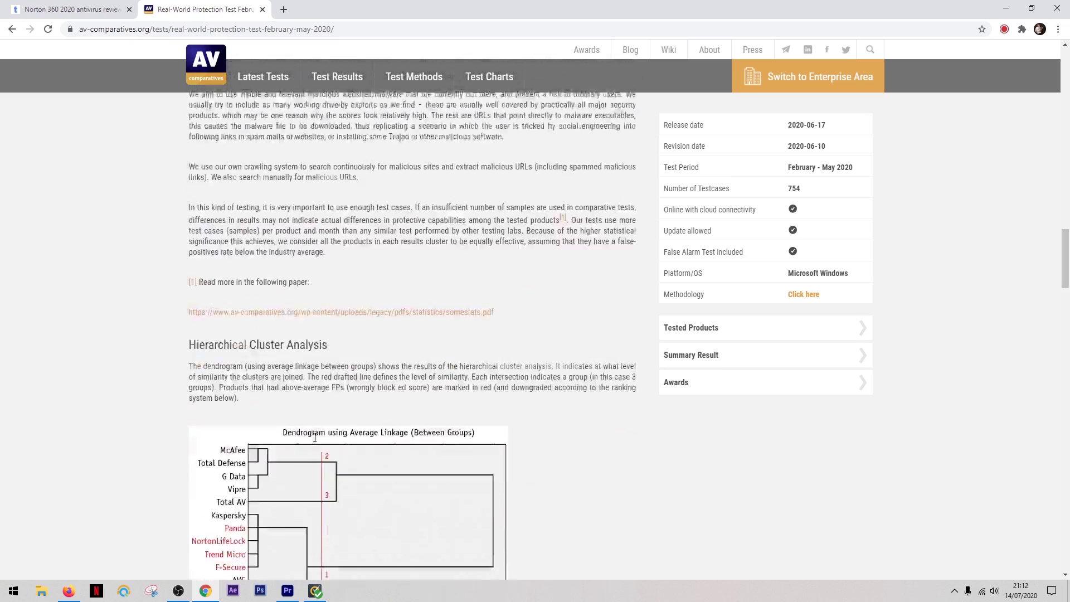
scroll(316, 438, down, 1)
scroll(316, 438, down, 1)
scroll(315, 438, down, 1)
scroll(314, 438, down, 1)
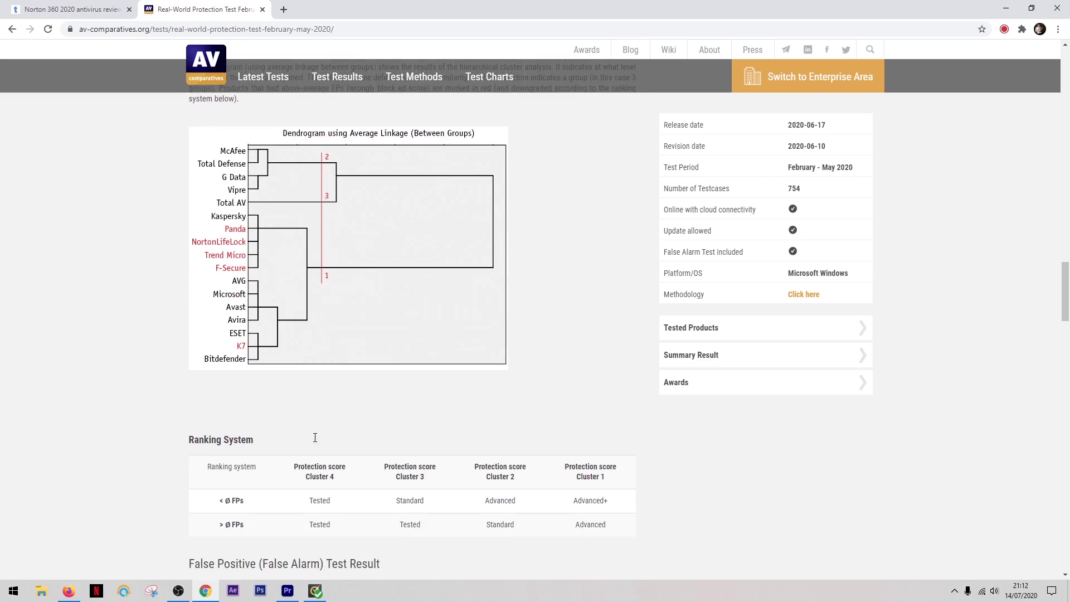
scroll(314, 438, down, 1)
scroll(314, 437, down, 2)
scroll(314, 437, down, 1)
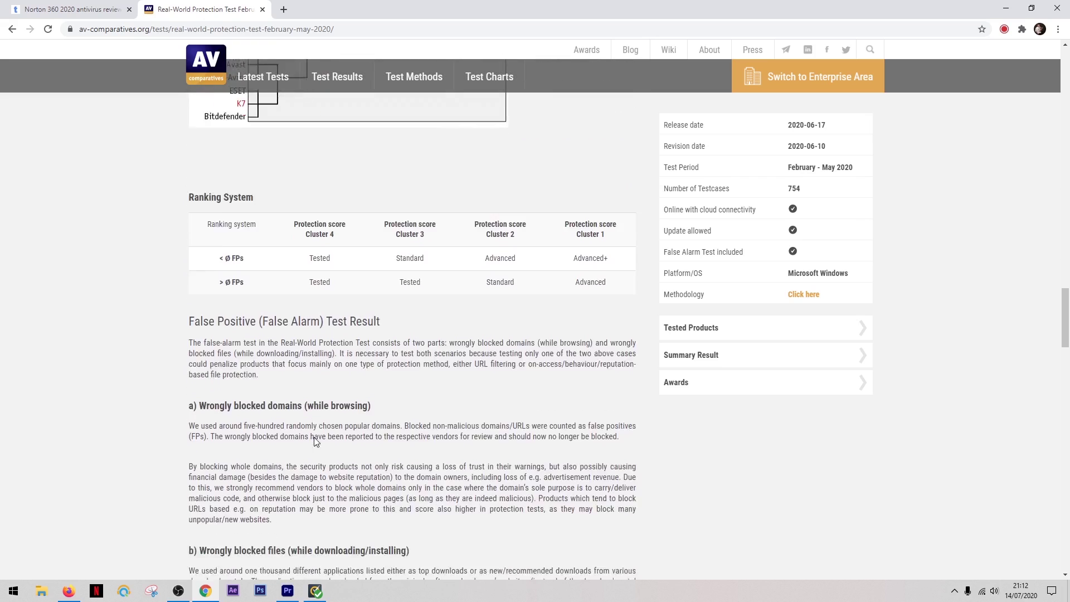
scroll(313, 437, down, 1)
scroll(316, 439, down, 1)
scroll(316, 439, down, 1)
scroll(316, 439, down, 1)
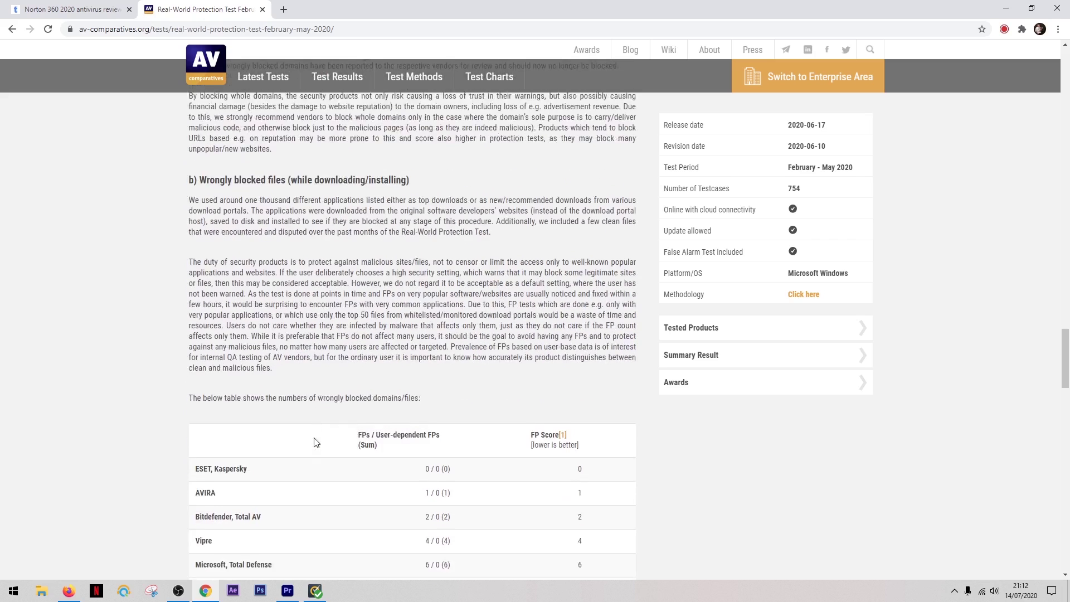
scroll(316, 439, down, 1)
scroll(314, 442, down, 2)
scroll(314, 441, down, 1)
scroll(314, 442, down, 1)
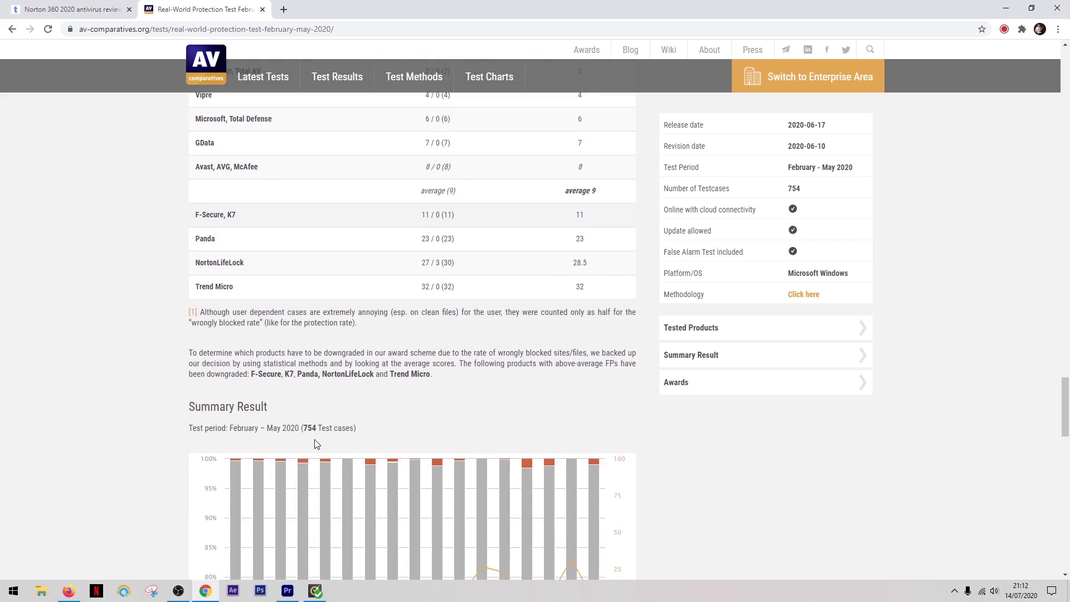
scroll(317, 443, down, 1)
scroll(317, 443, down, 1)
scroll(317, 443, down, 1)
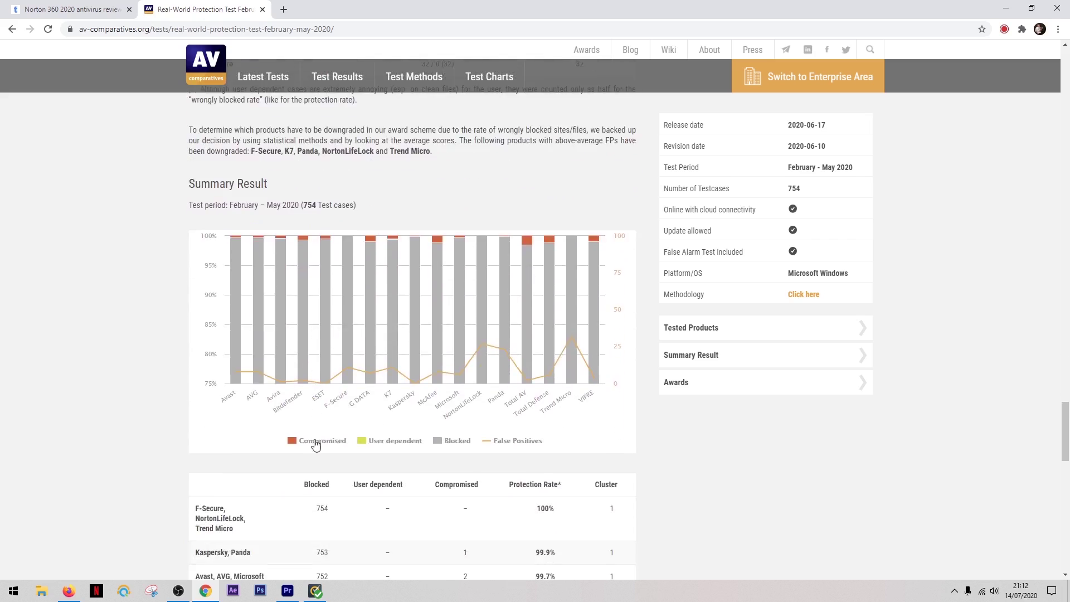
scroll(316, 443, down, 1)
scroll(317, 445, down, 2)
scroll(316, 445, down, 1)
scroll(316, 445, down, 1)
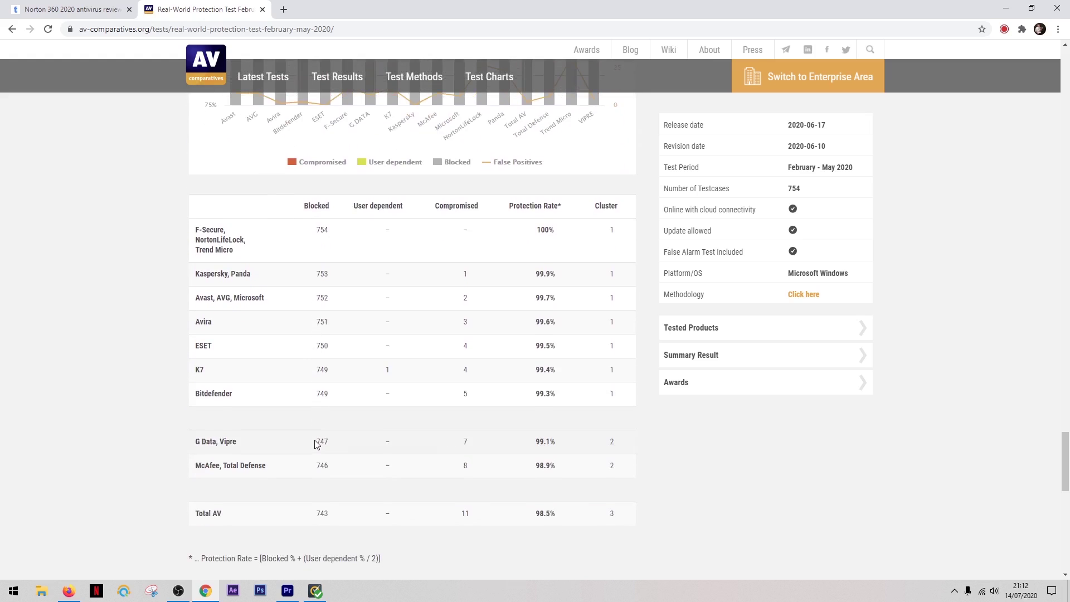
scroll(316, 445, down, 1)
scroll(316, 444, down, 1)
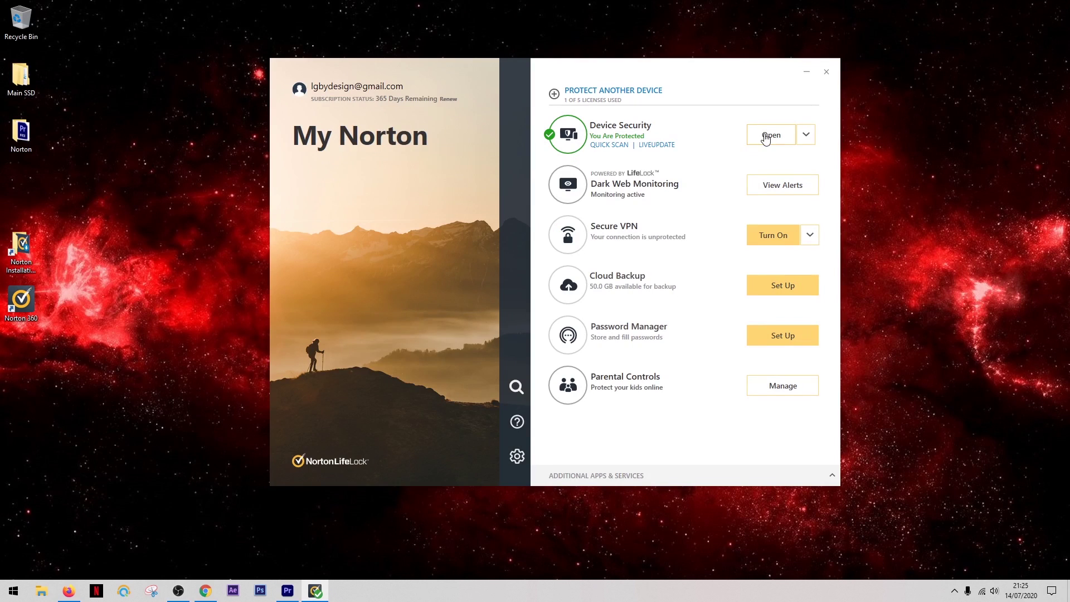
Check SafeCam's settings and its empty webcam Access list, then close SafeCam settings.
click(765, 137)
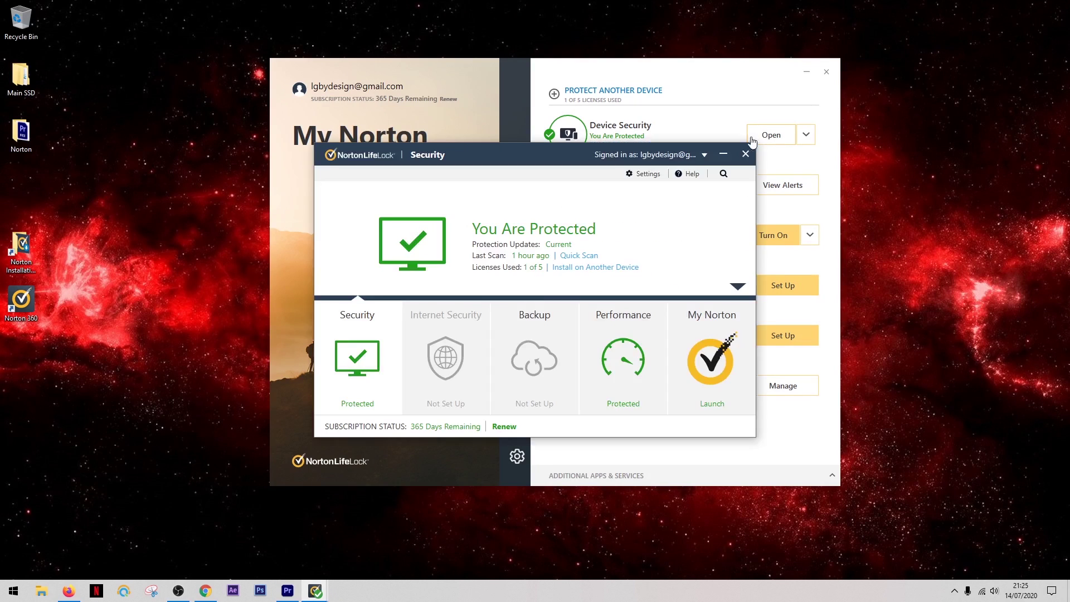
click(654, 177)
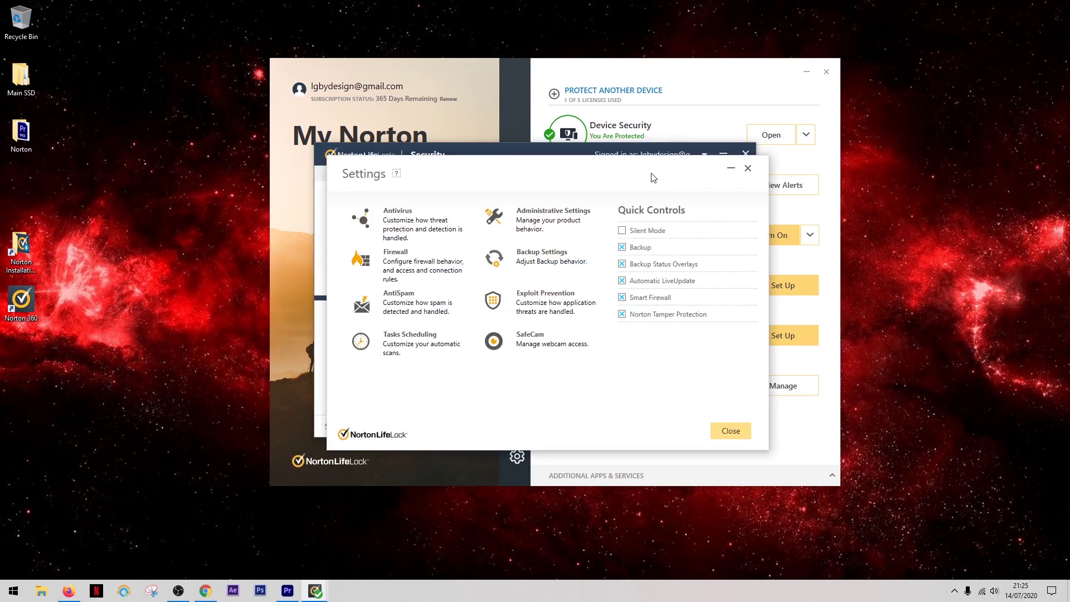
click(535, 338)
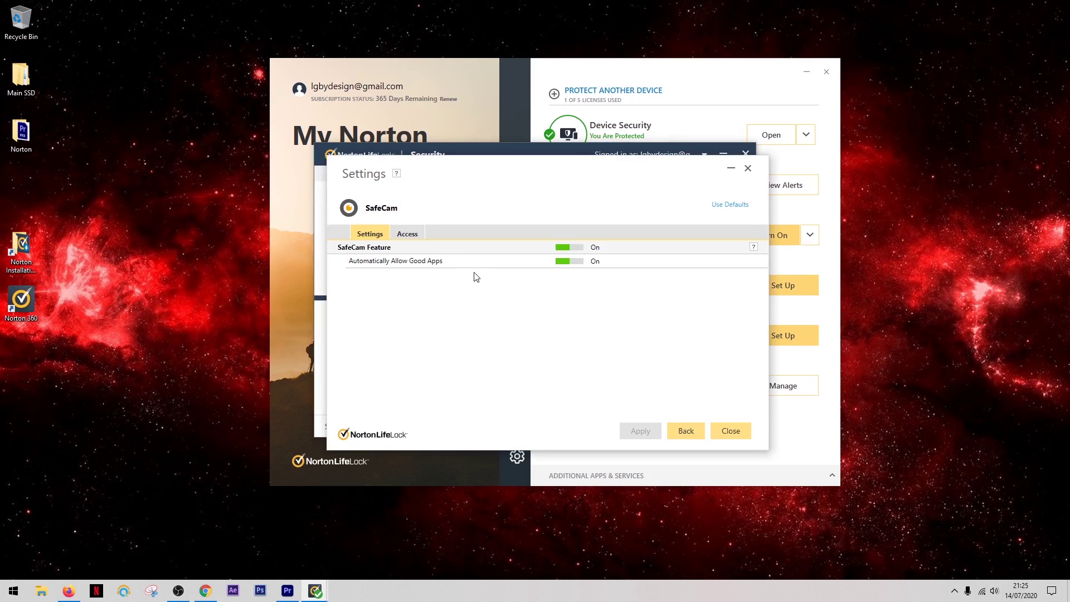
click(409, 235)
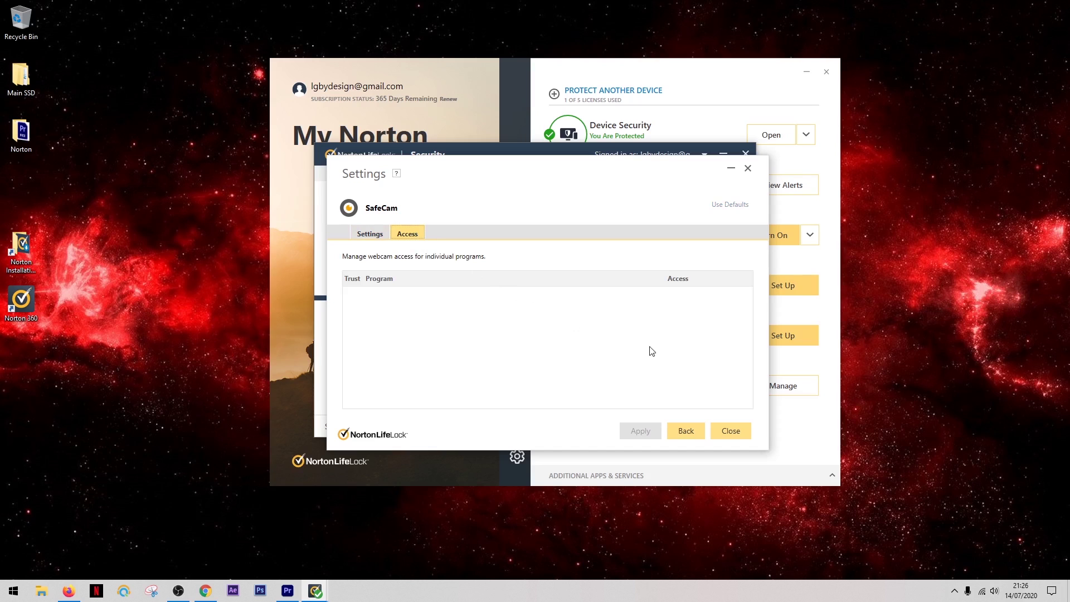
click(729, 430)
Close the Norton Security window, leaving the My Norton dashboard open.
click(745, 154)
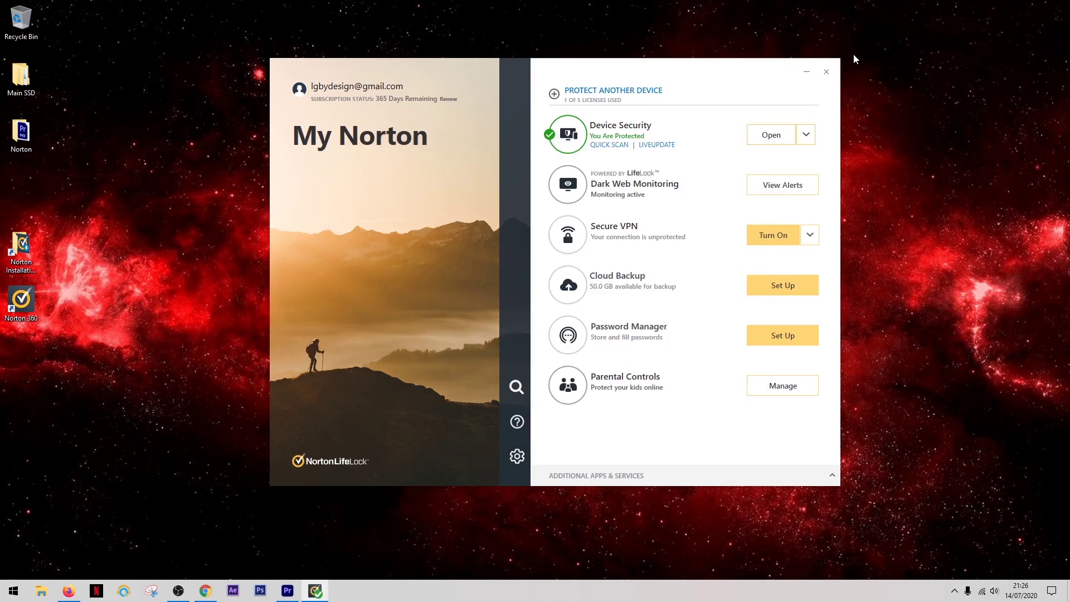